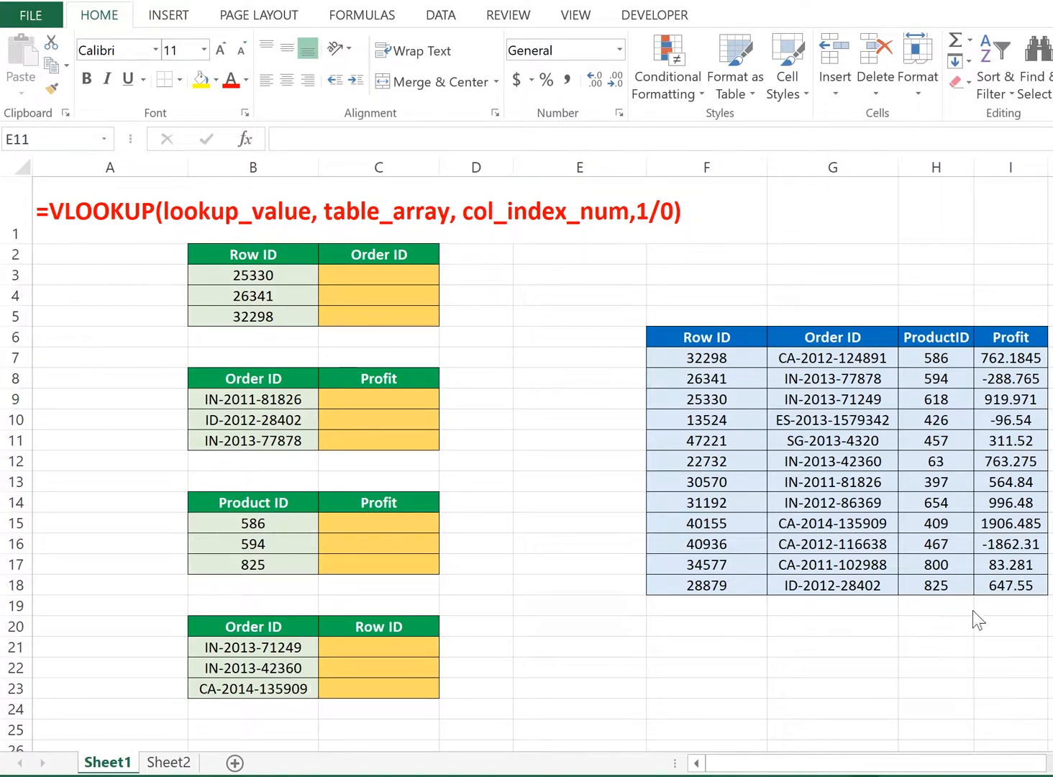
Enter =VLOOKUP(B3,F7:G18,2,0) in C3 to look up the Order ID for the first Row ID
click(1051, 668)
click(360, 272)
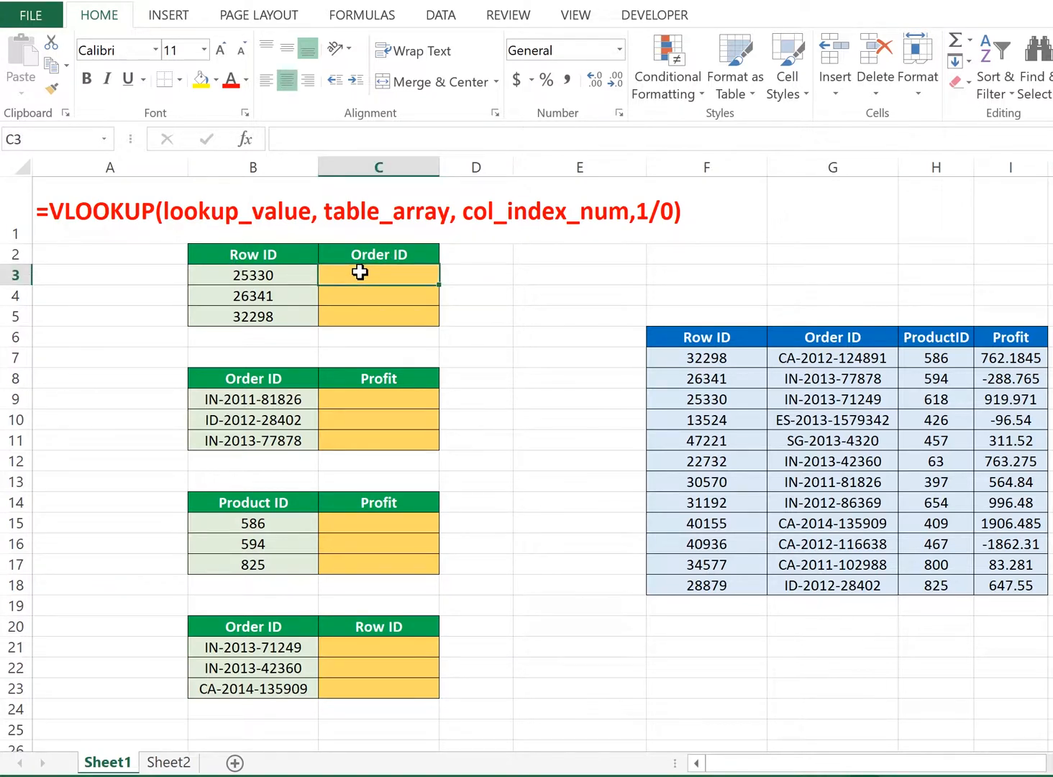
text(=vlook)
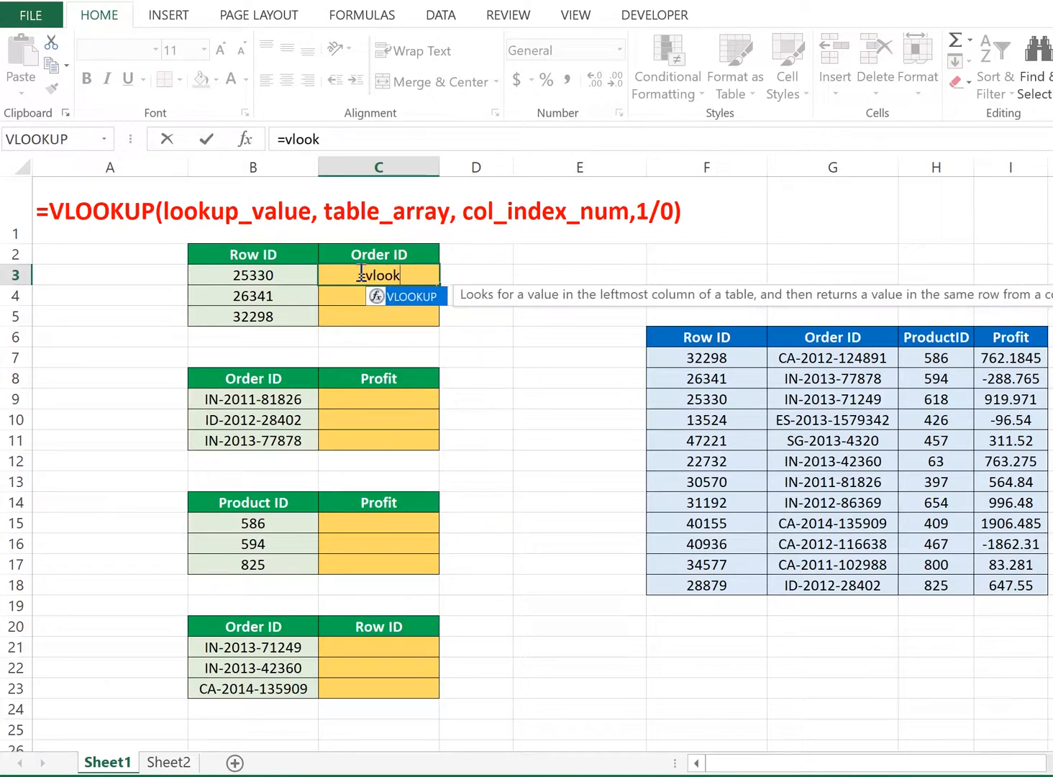
text(up()
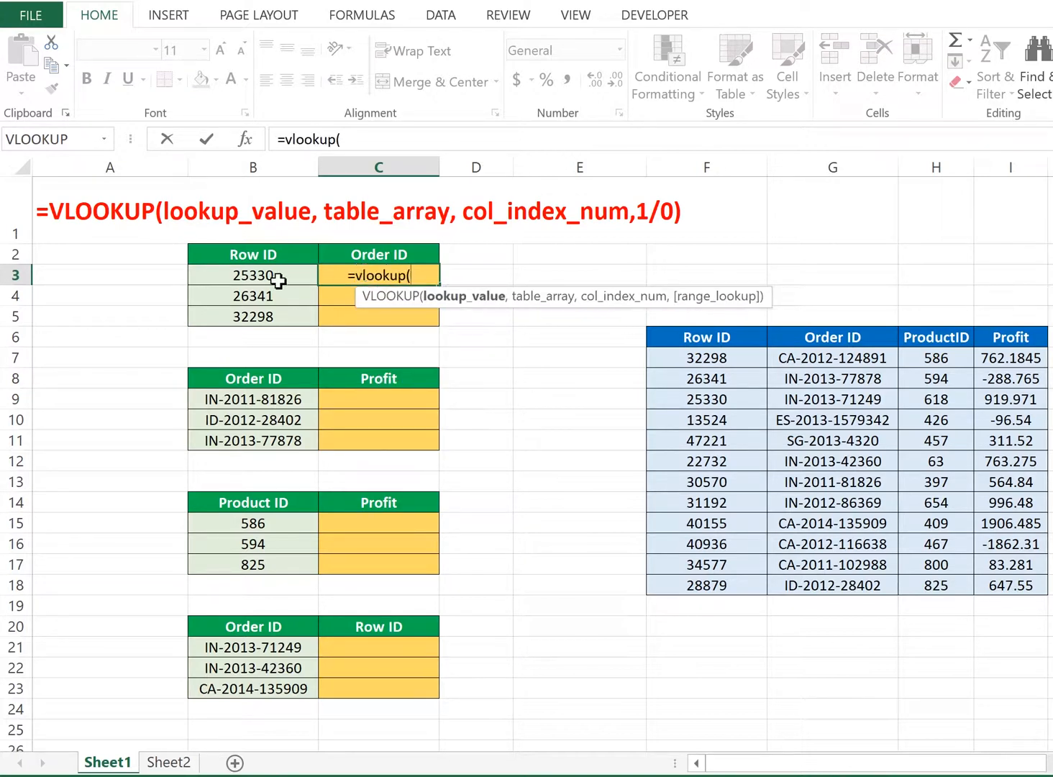
click(276, 277)
text(,)
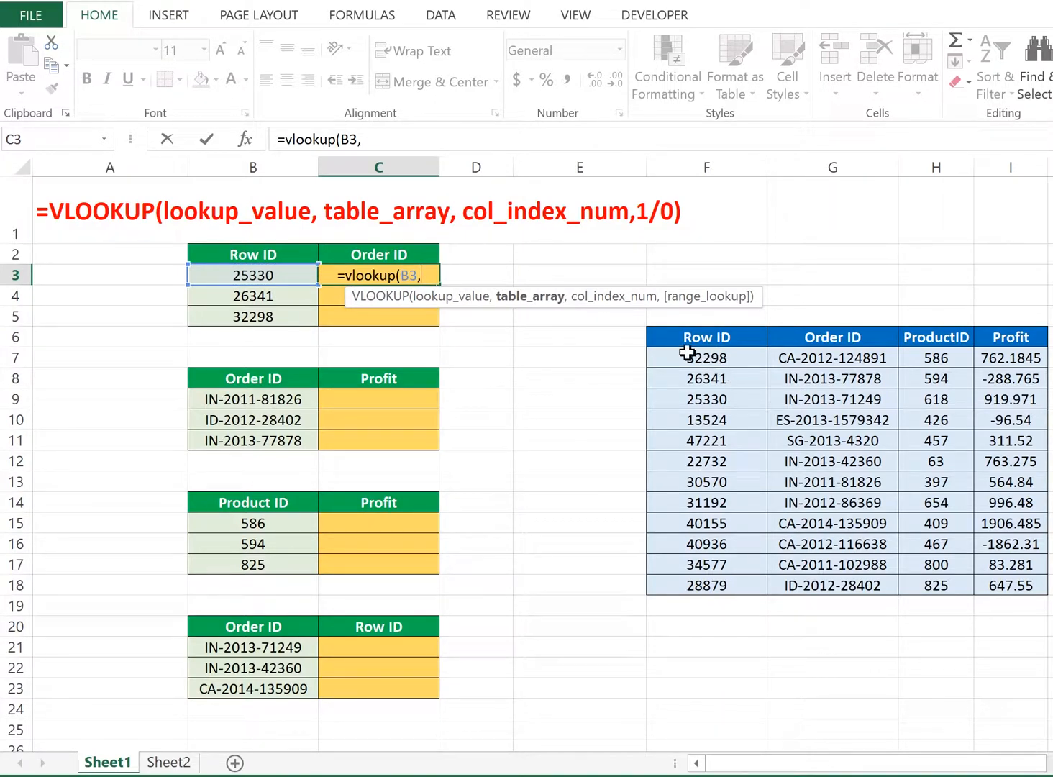
drag(687, 353, 828, 585)
text(,)
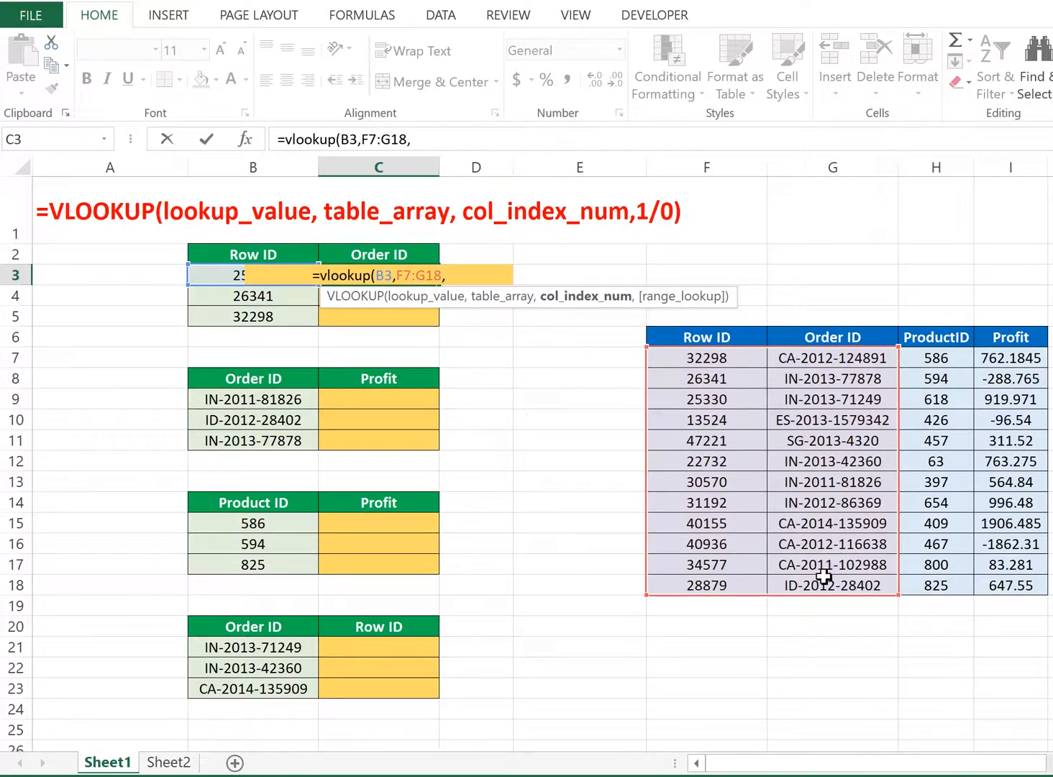
text(2,)
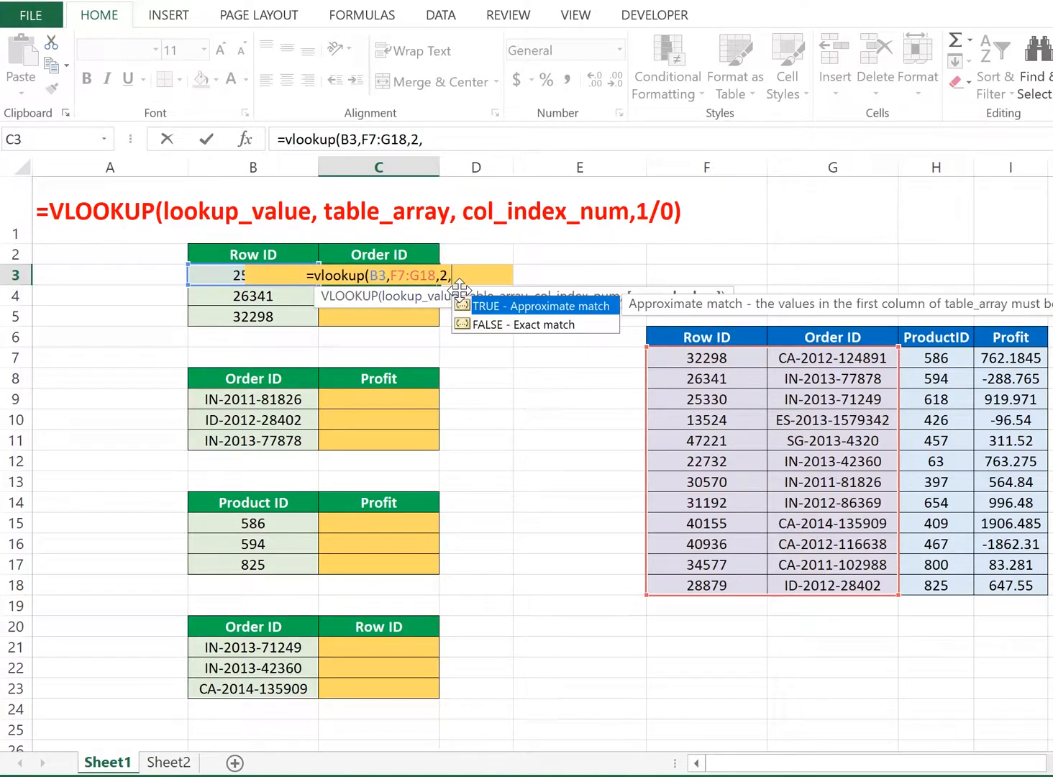
text(0))
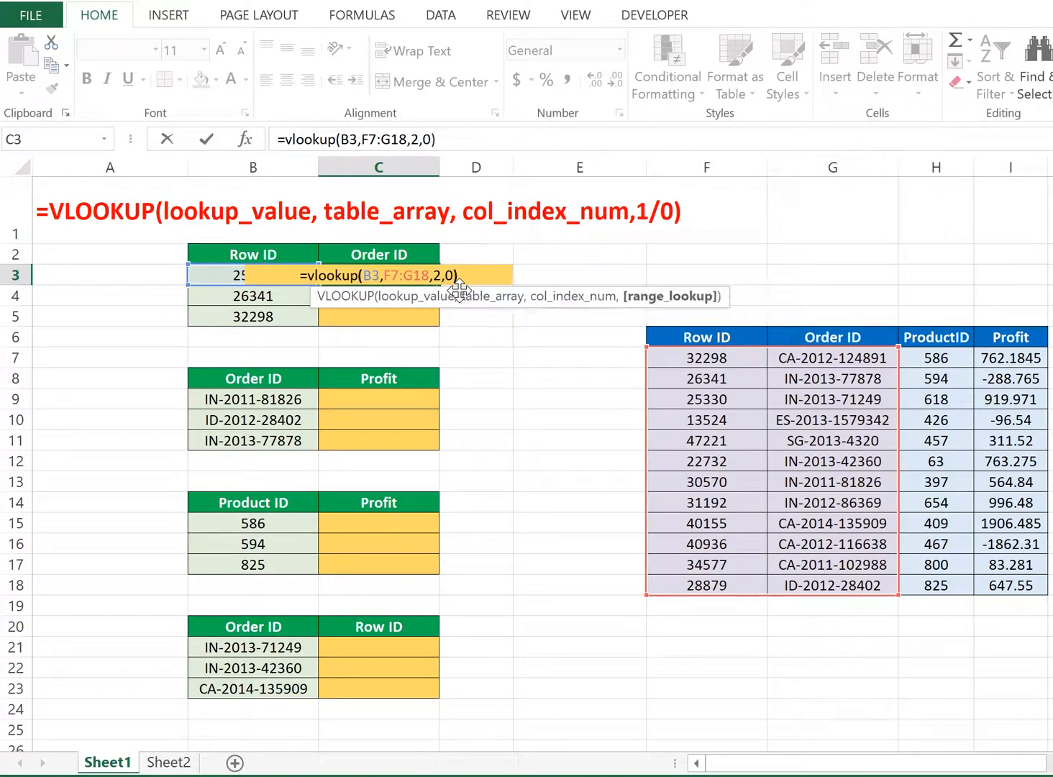
key(Return)
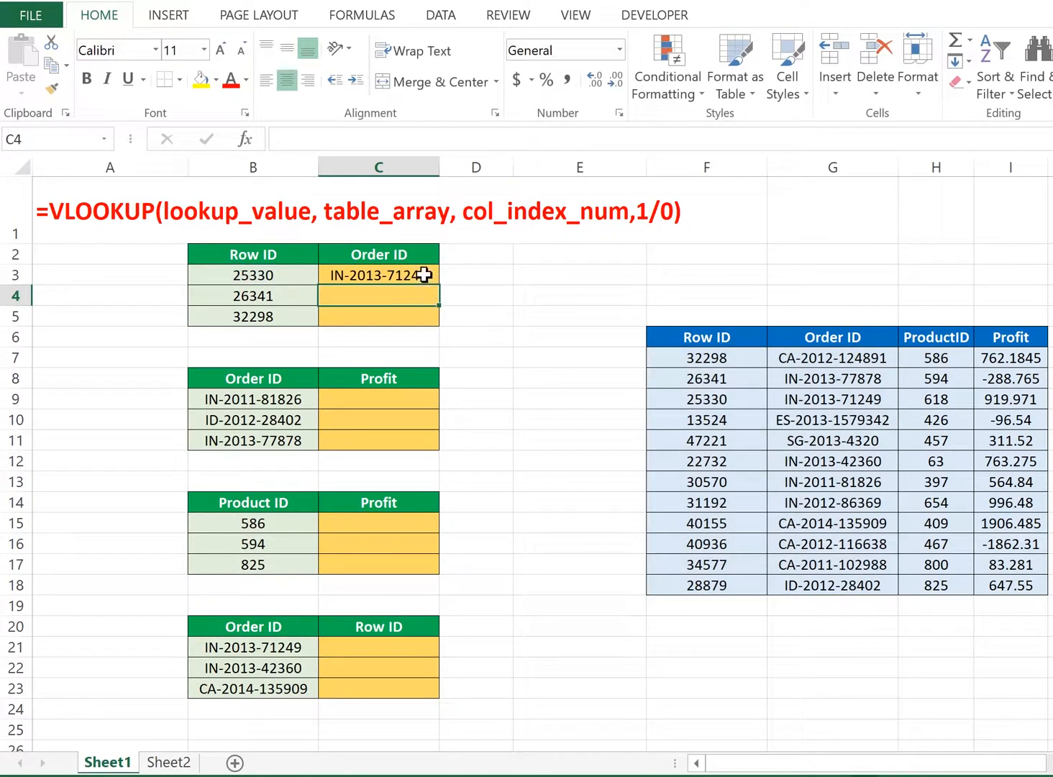
Fill the C3 lookup formula down to C5 and check the cell references in the copied formulas
click(425, 275)
double_click(439, 285)
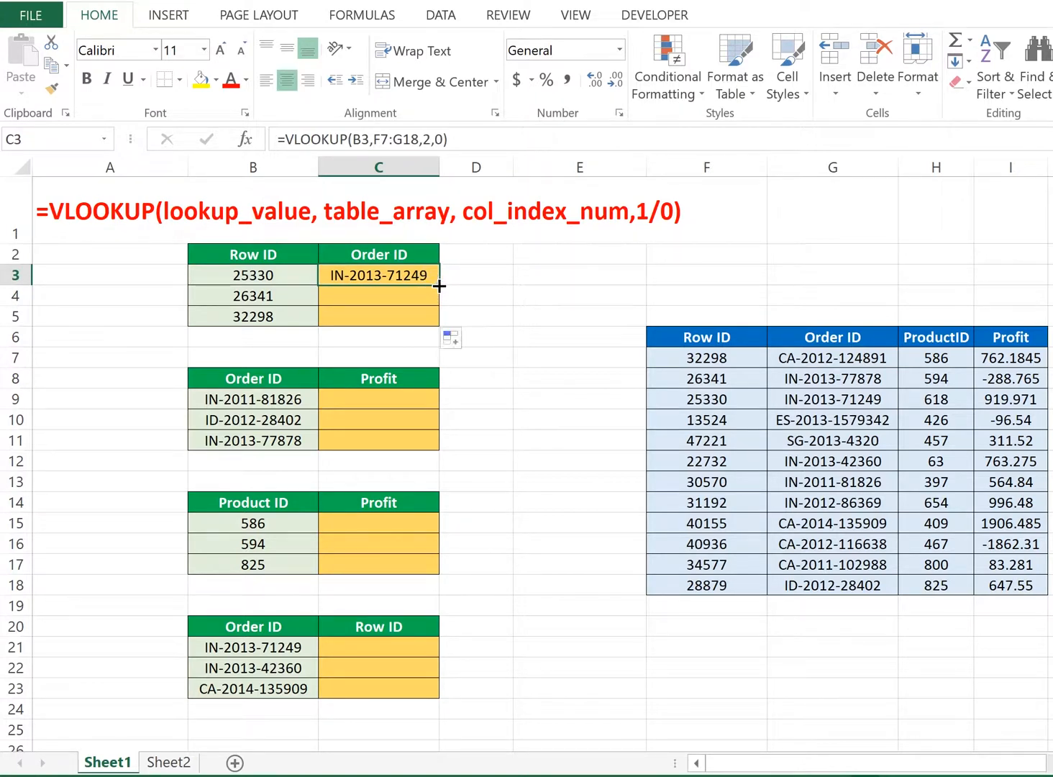
click(387, 318)
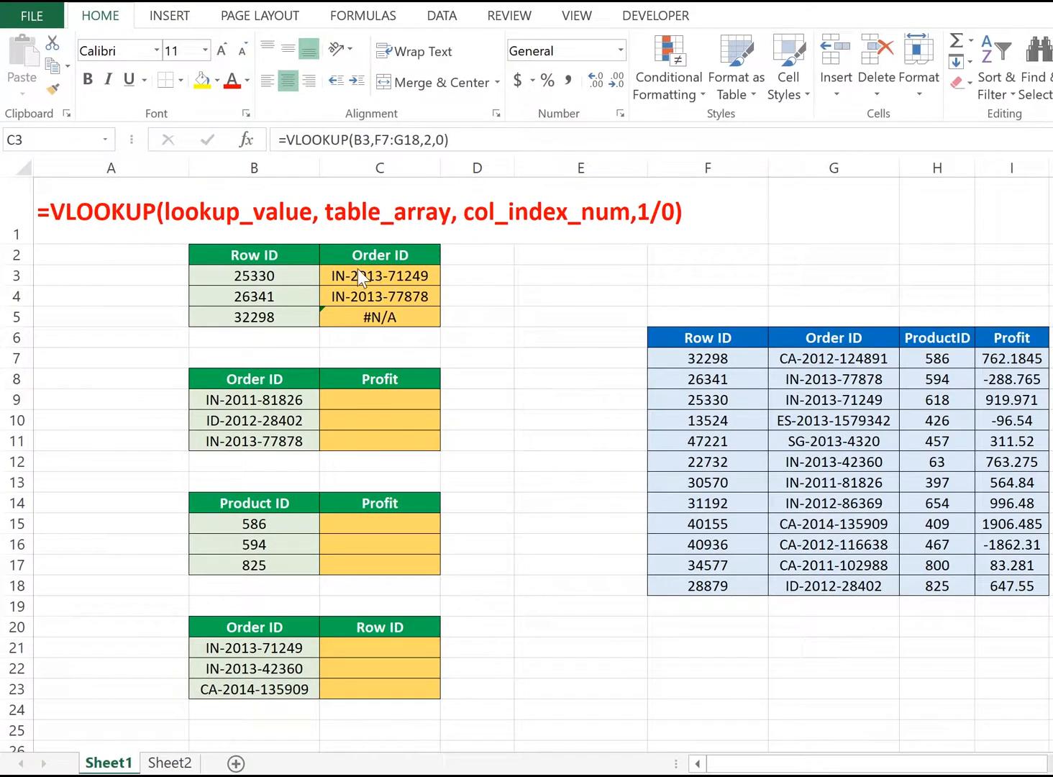
click(358, 269)
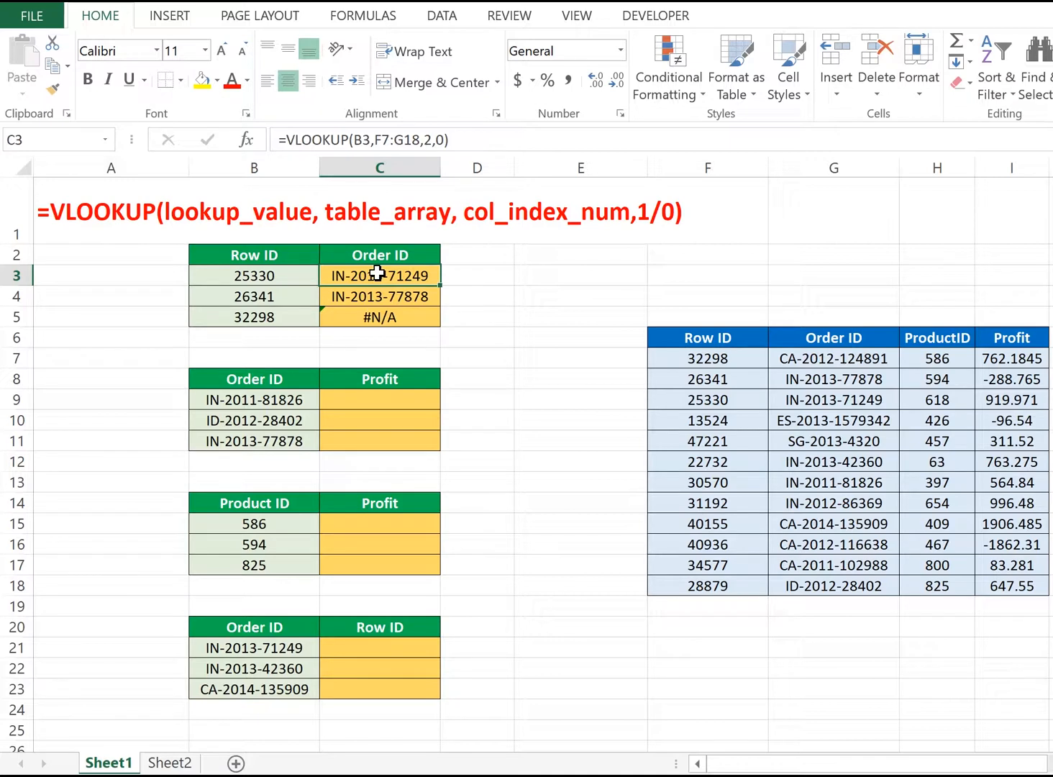
key(Down)
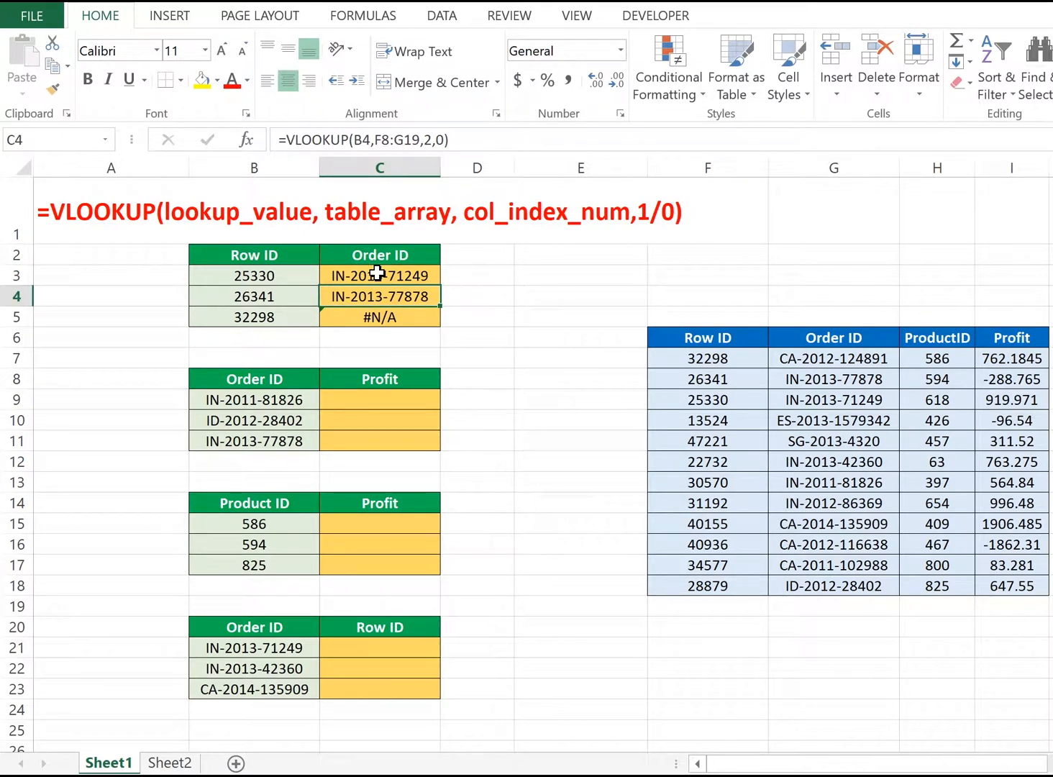
key(Down)
key(Up)
key(Up)
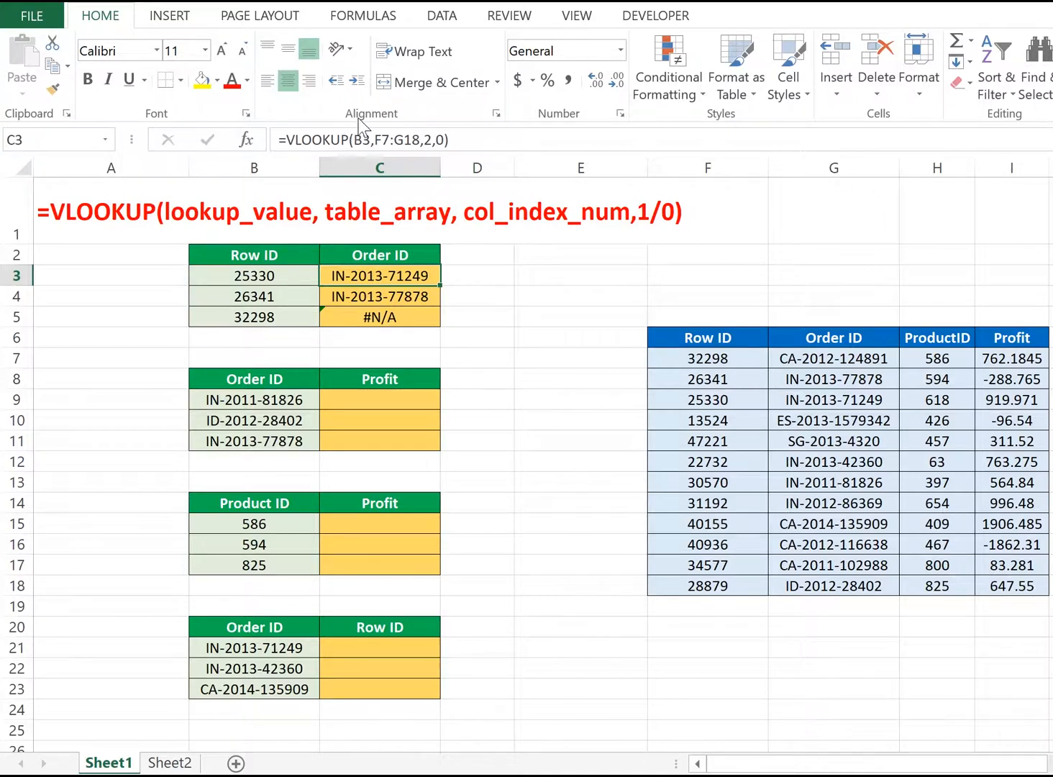
Make the table range in C3's formula absolute as $F$7:$G$18 and fill the formula down to C5
click(373, 139)
drag(373, 139, 420, 139)
key(F4)
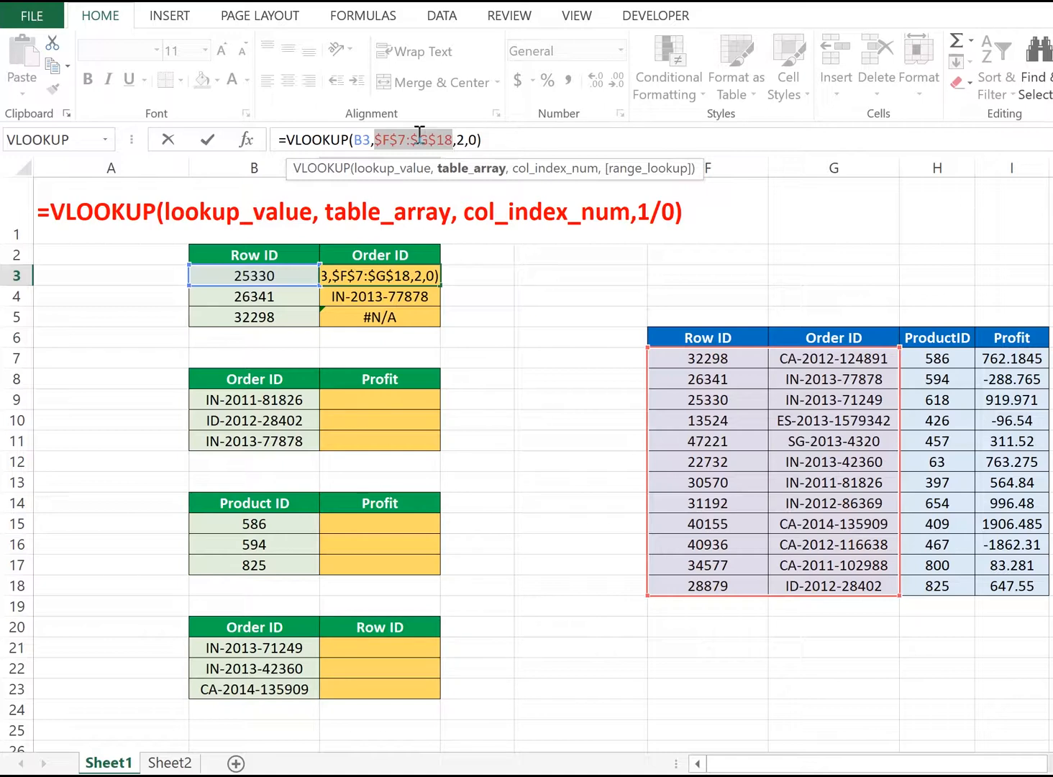
key(Return)
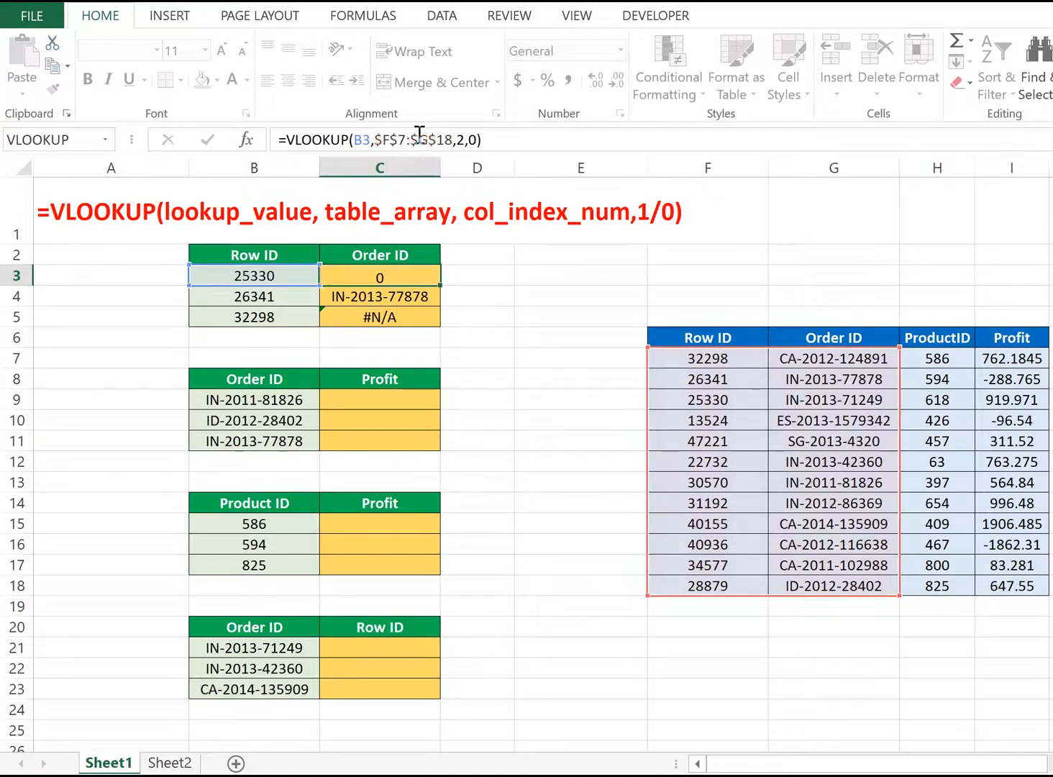
click(414, 277)
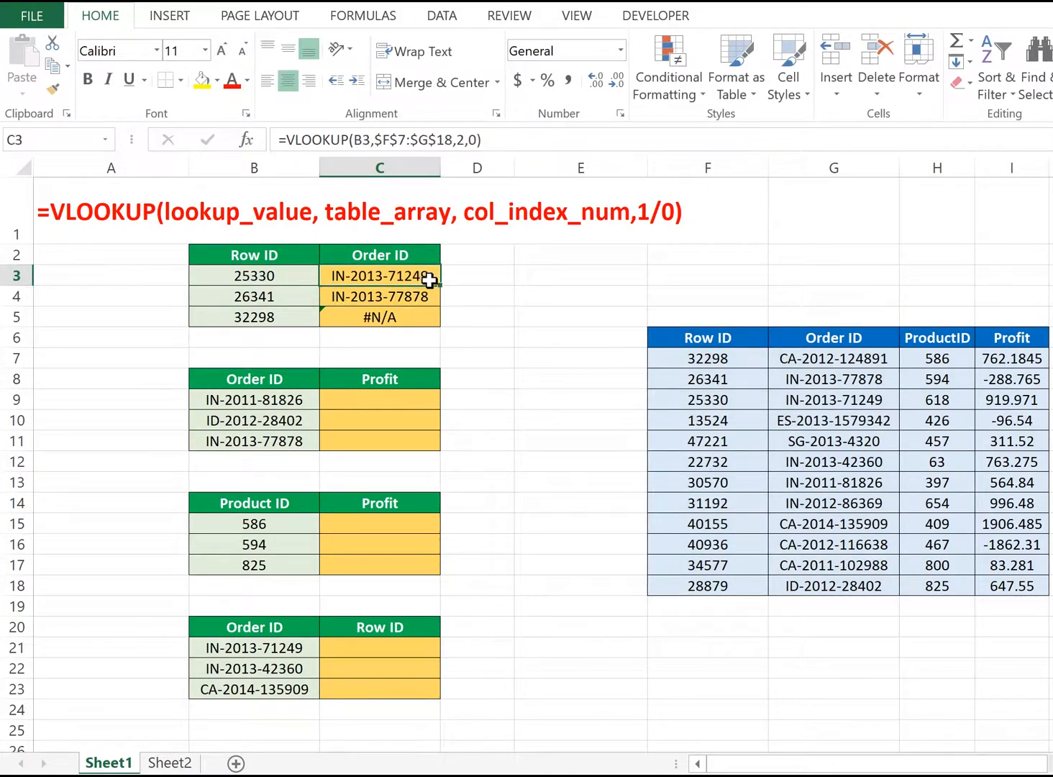
double_click(437, 287)
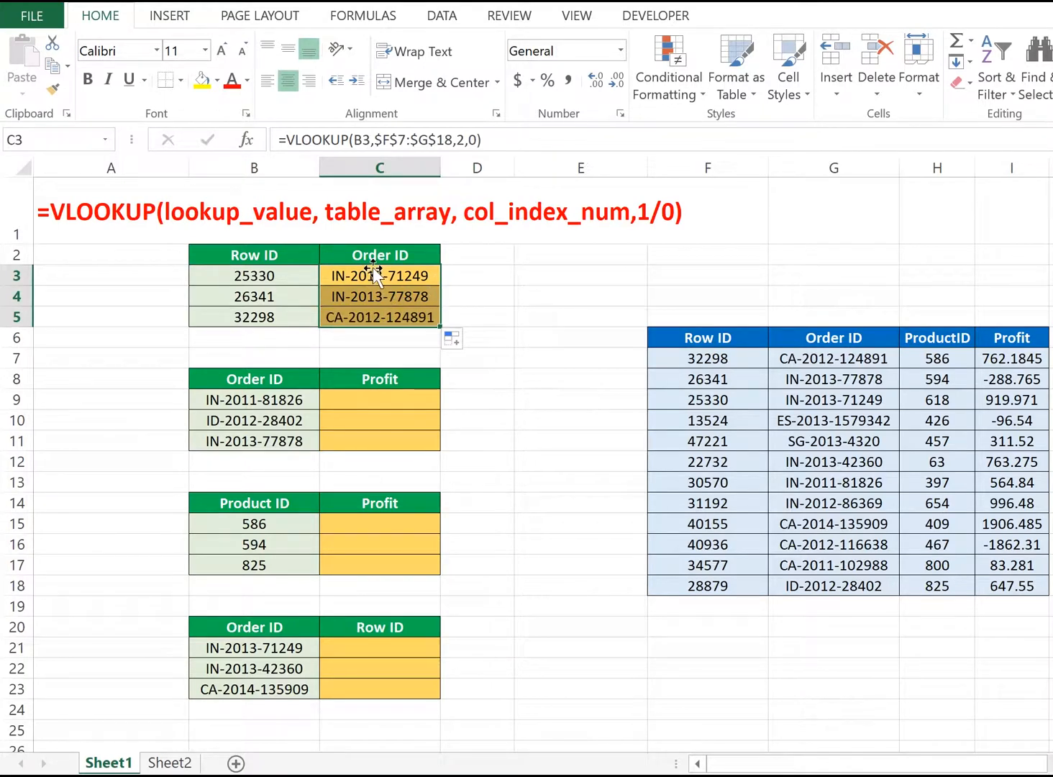
click(471, 295)
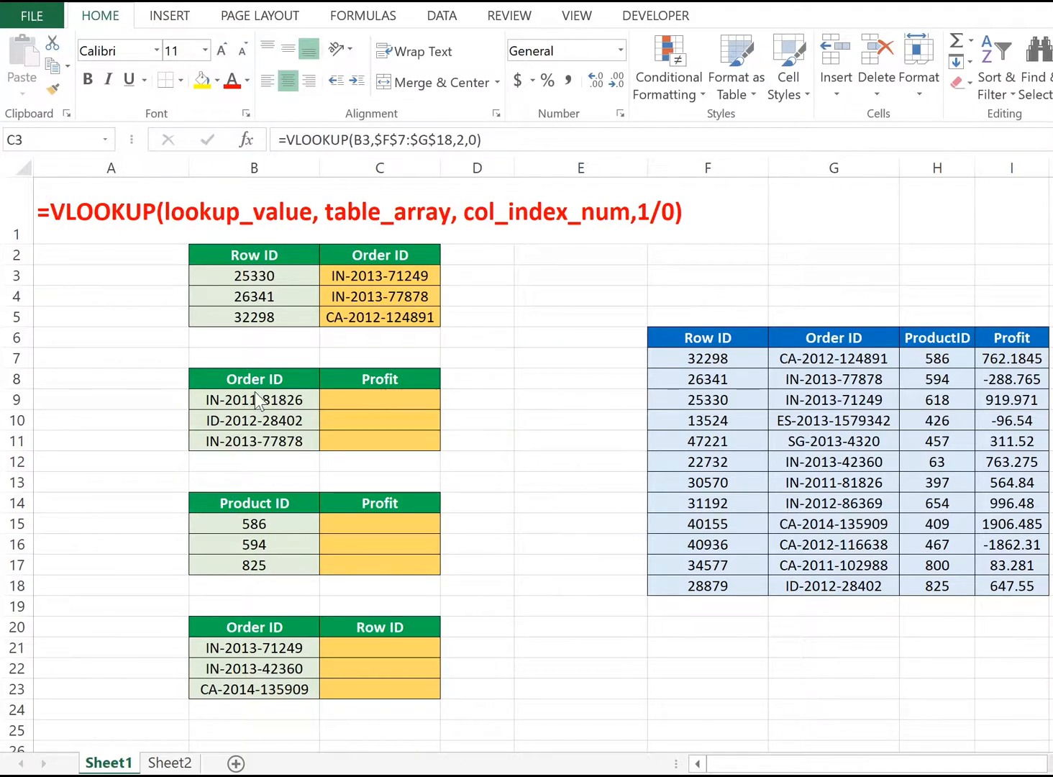
Enter =VLOOKUP(B9,$F$7:$I$18,4,0) in C9 to look up the Profit for the first Order ID
click(389, 399)
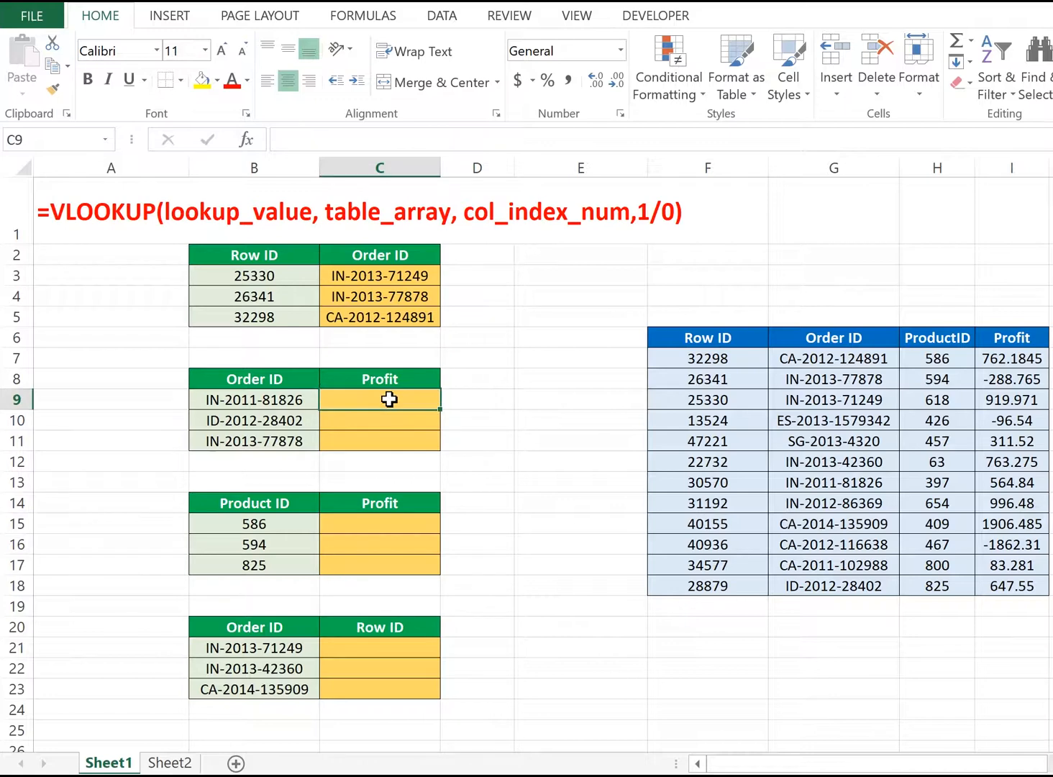
text(=vloo)
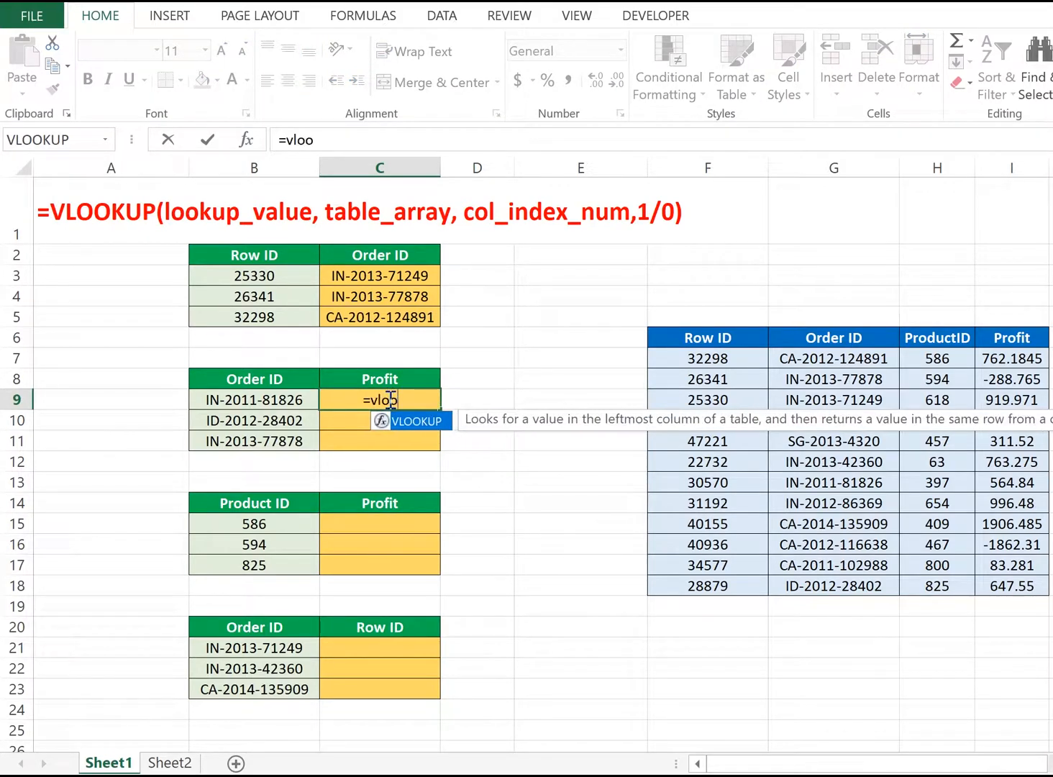
text(kup()
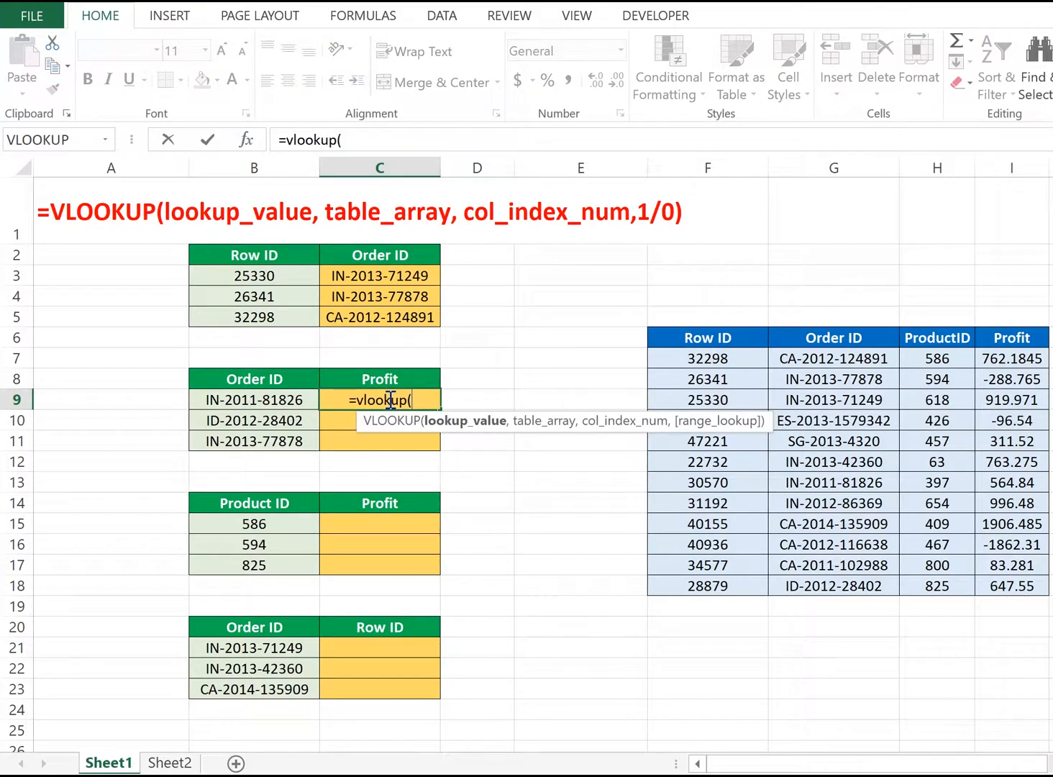
click(245, 399)
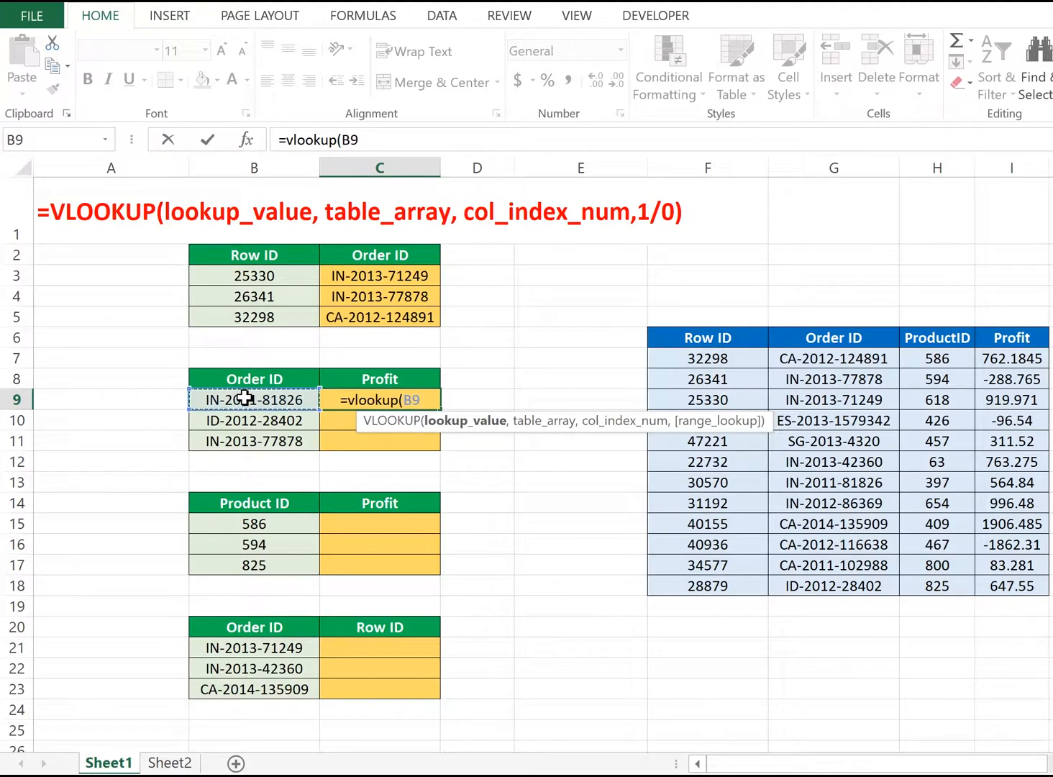
text(,)
drag(675, 359, 1027, 585)
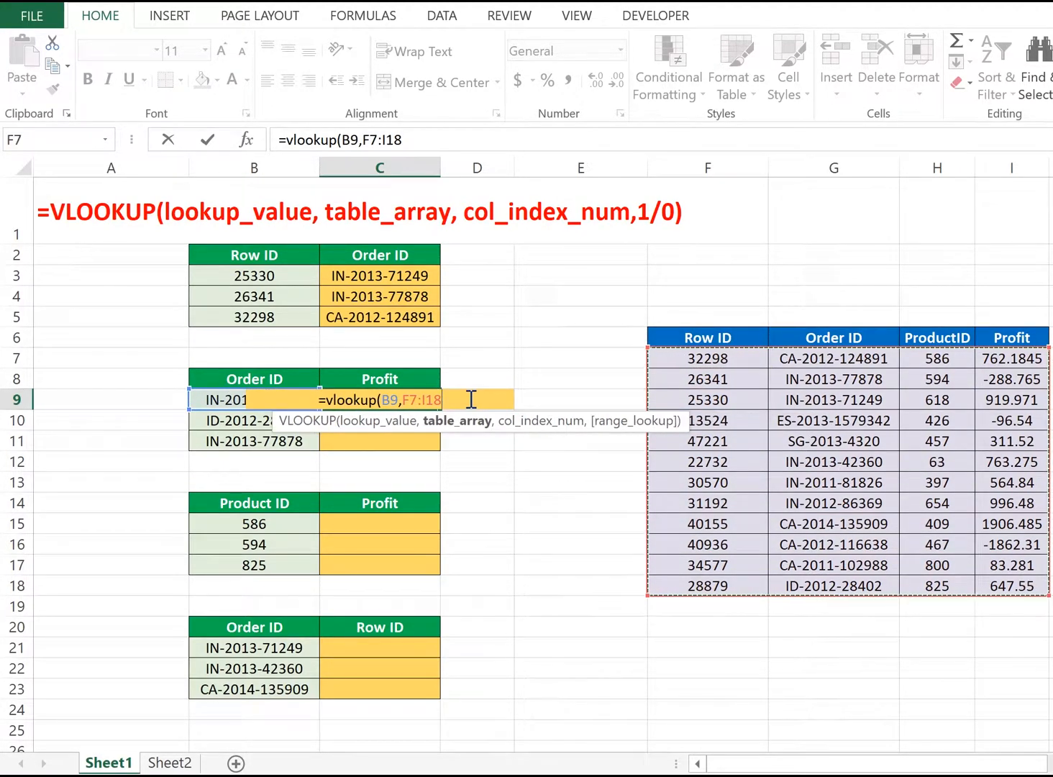
key(F4)
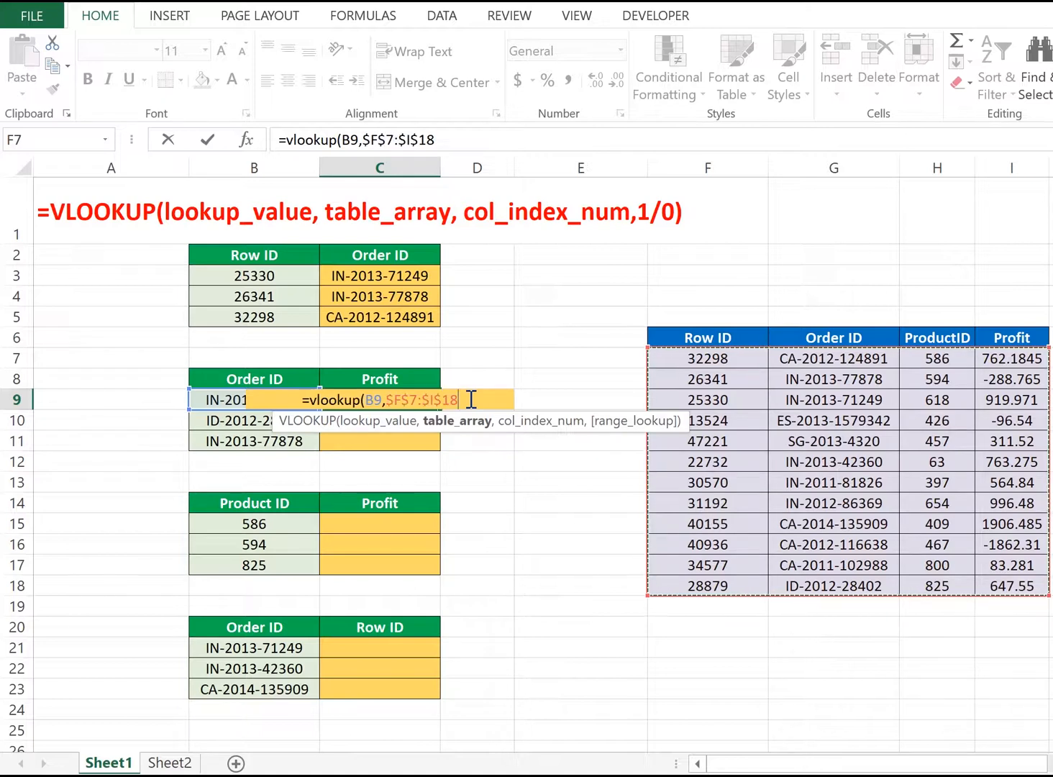
text(,)
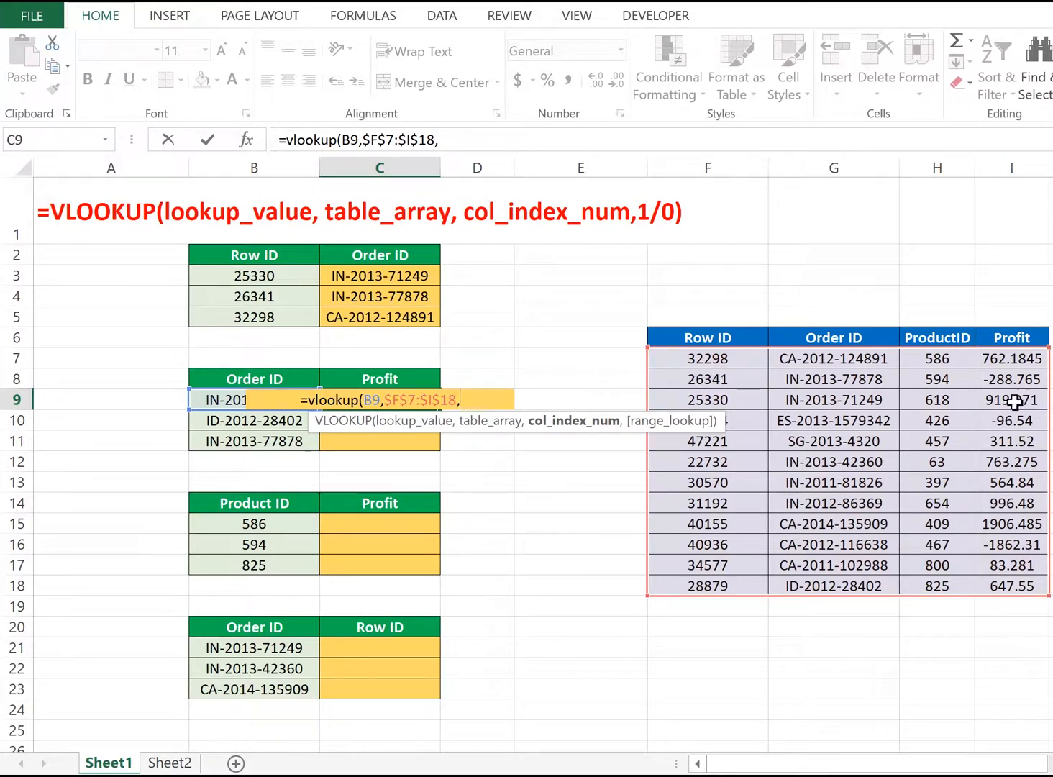
text(4)
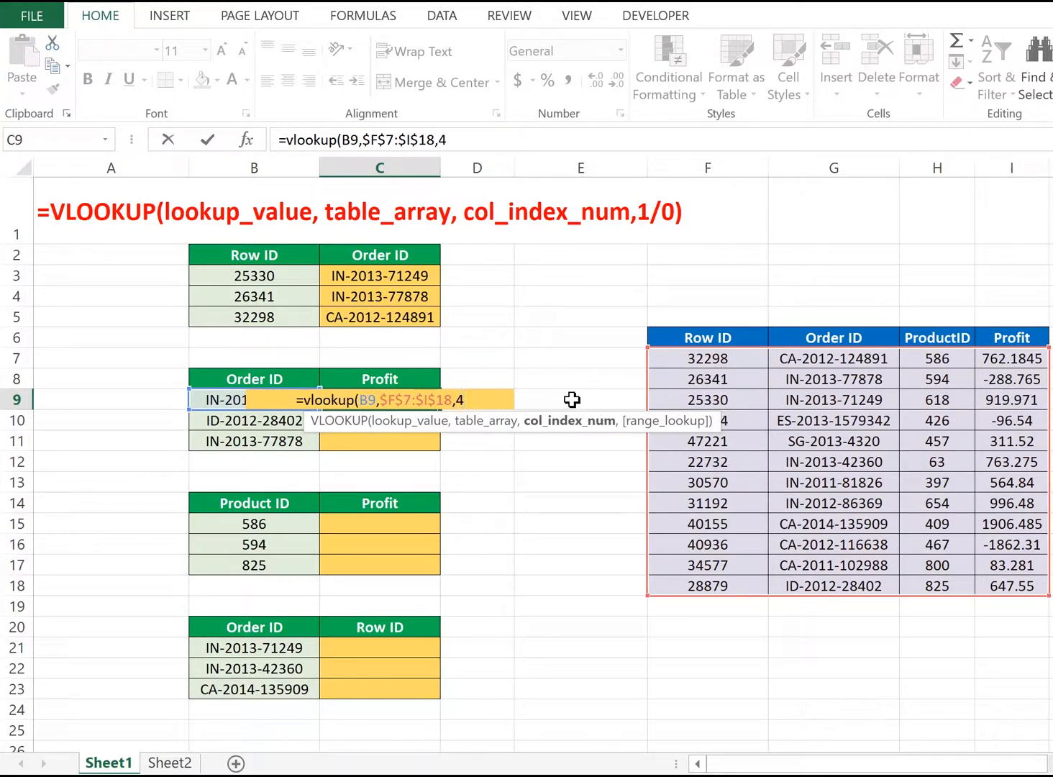
text(,0)
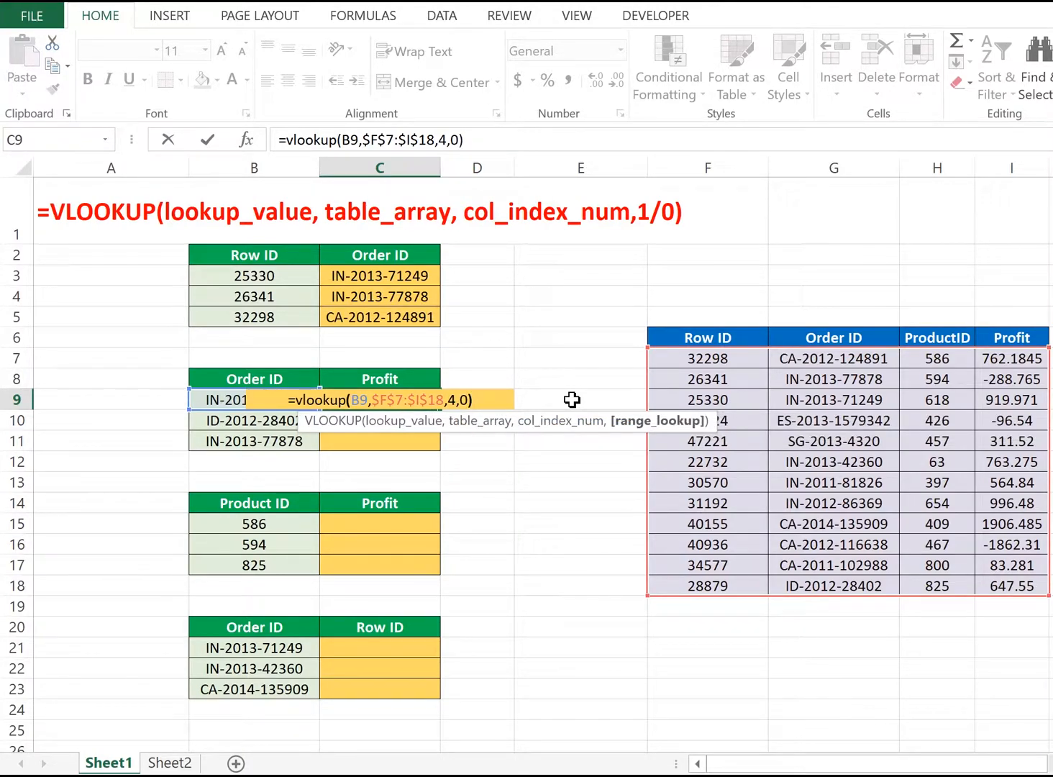
key(Return)
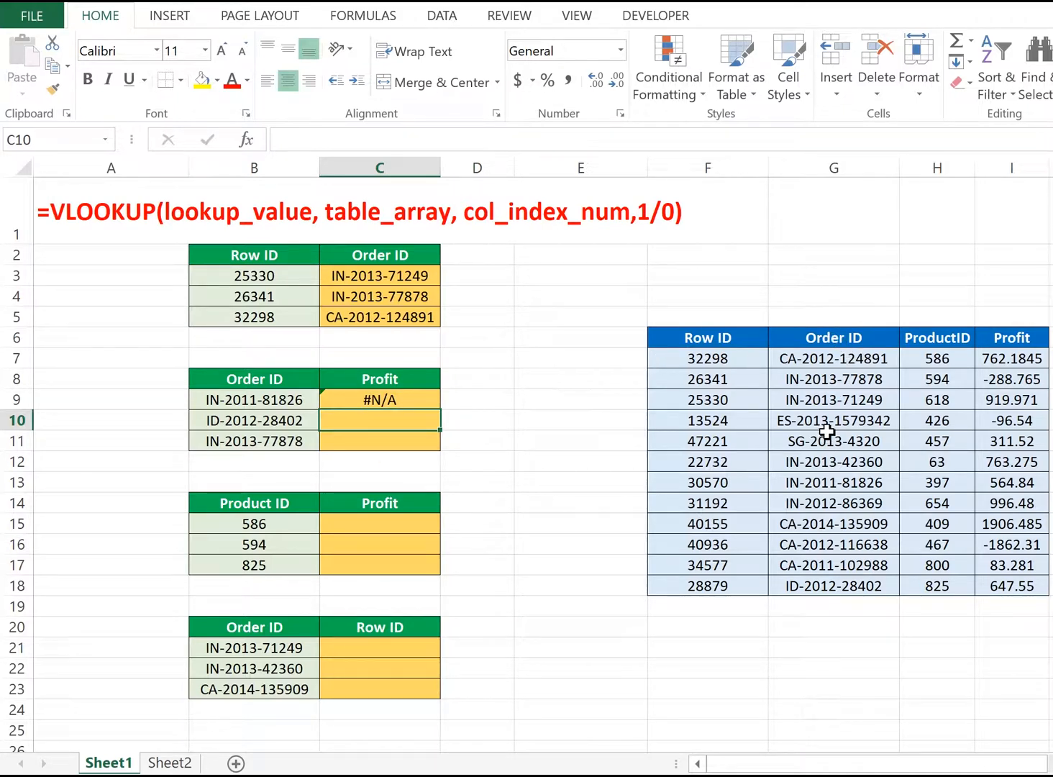
Change C9's lookup formula to use the table range $G$7:$I$18 and column index 3
click(420, 400)
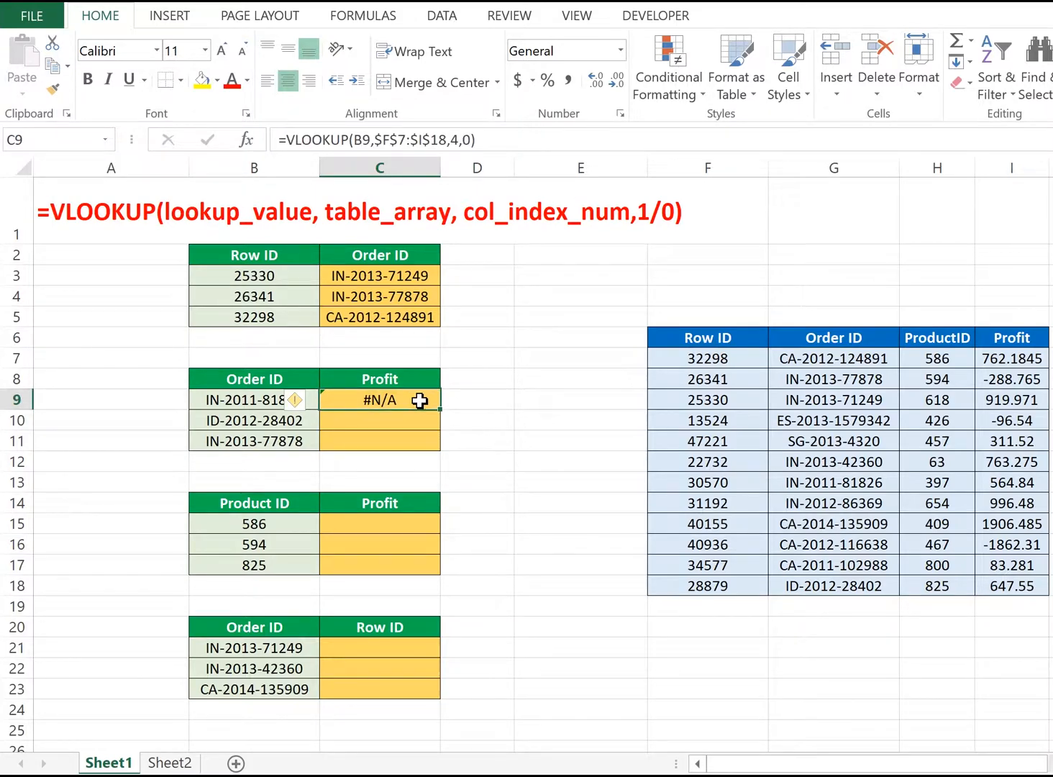
double_click(420, 400)
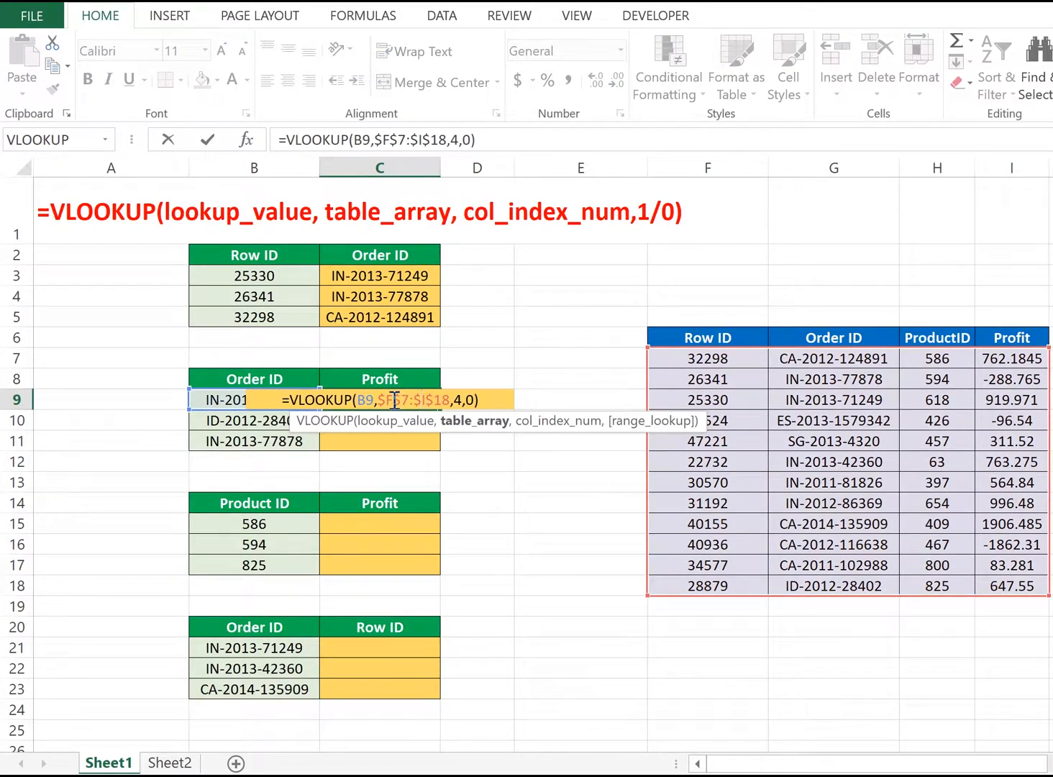
click(396, 400)
key(BackSpace)
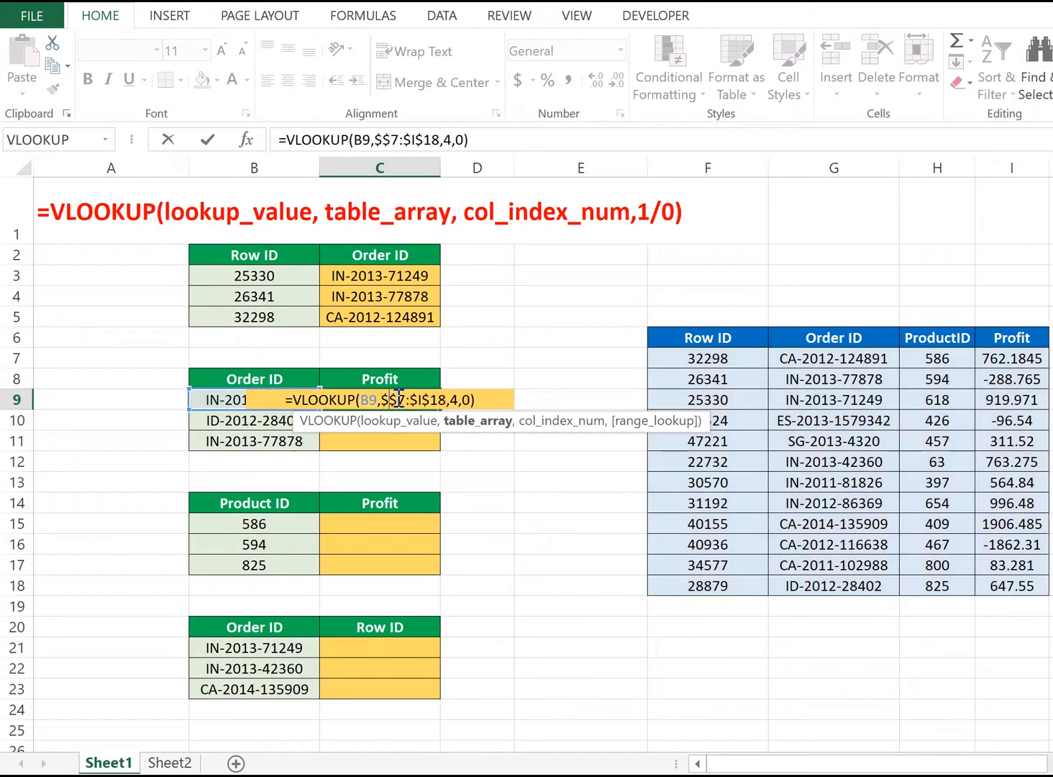
text(G)
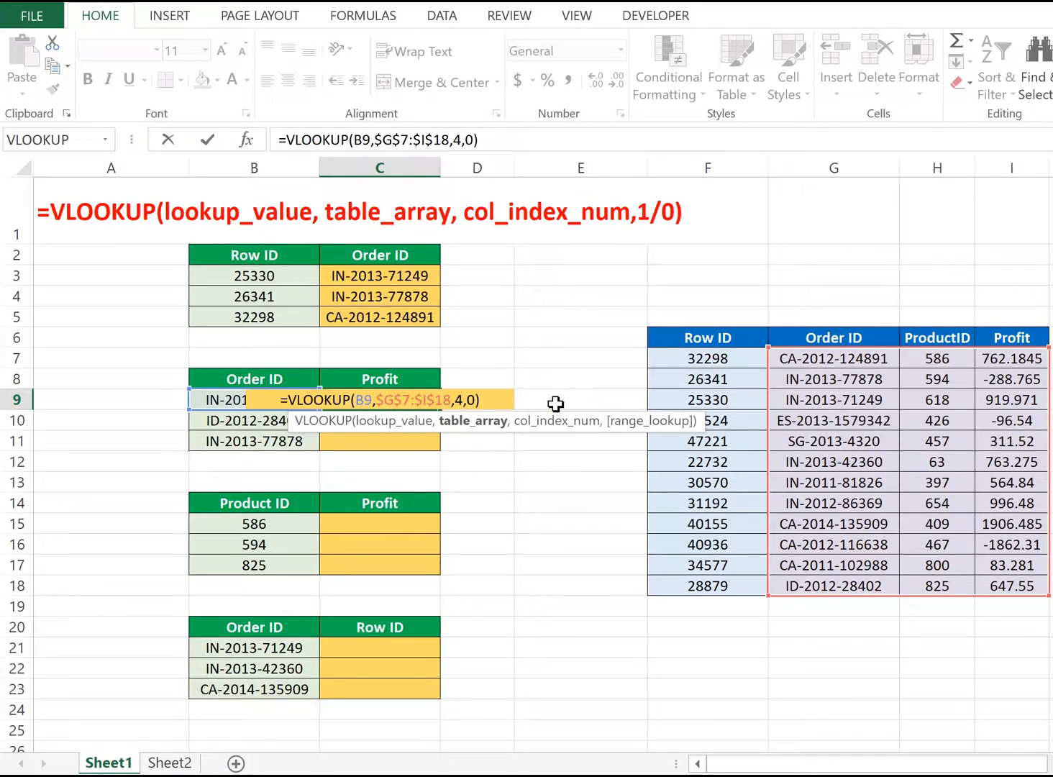
click(461, 398)
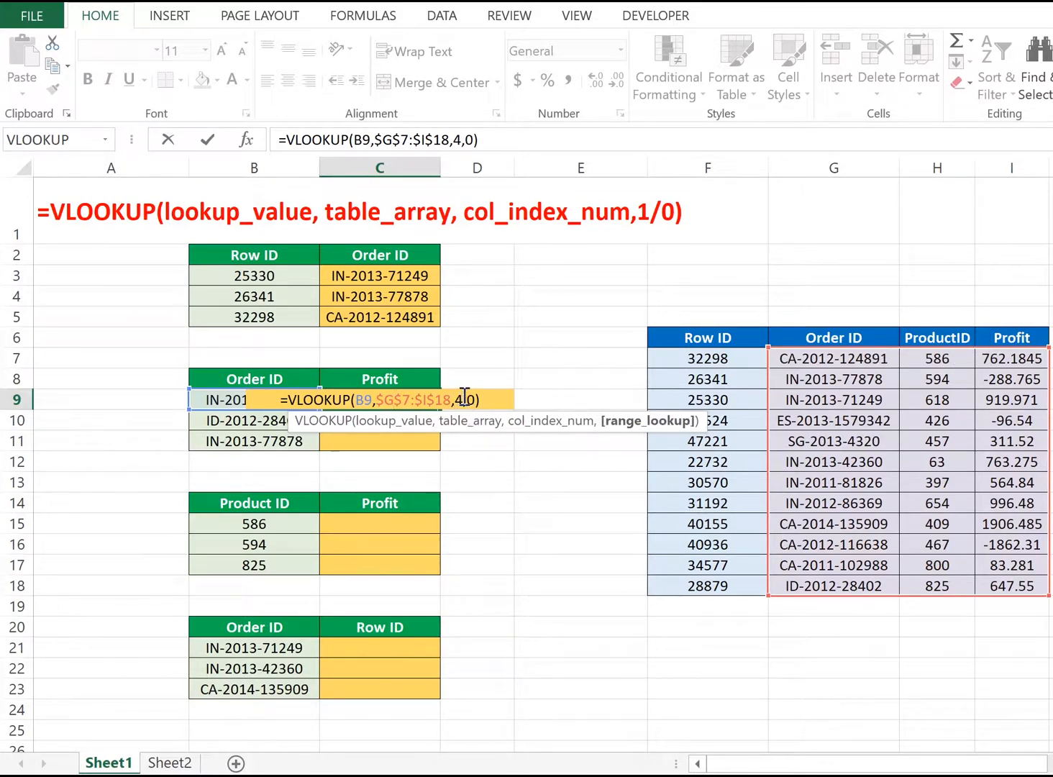
click(461, 399)
key(BackSpace)
text(3)
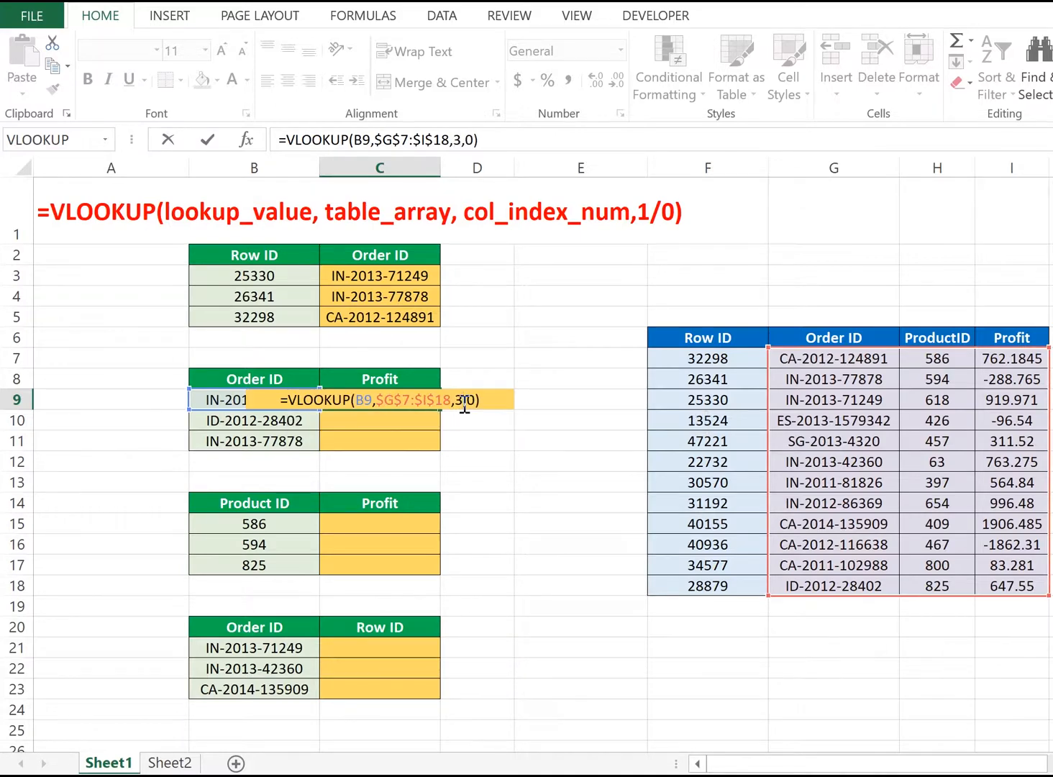
key(Return)
click(420, 396)
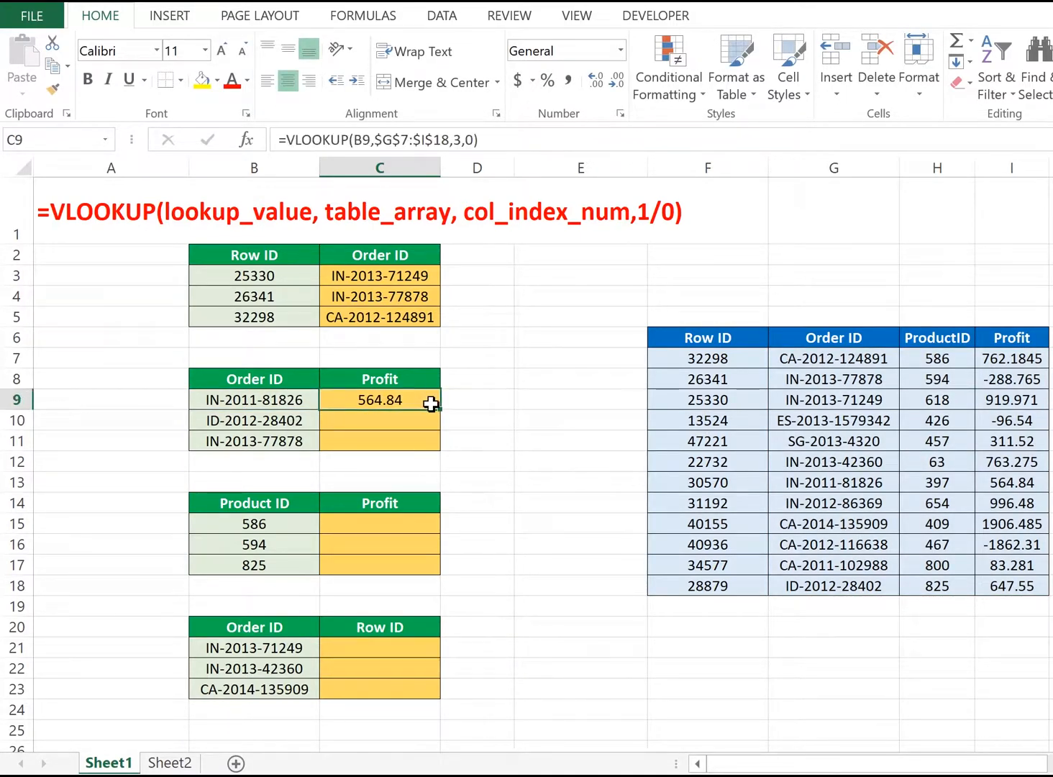
Fill the Profit lookup formula in C9 down to C11
double_click(439, 409)
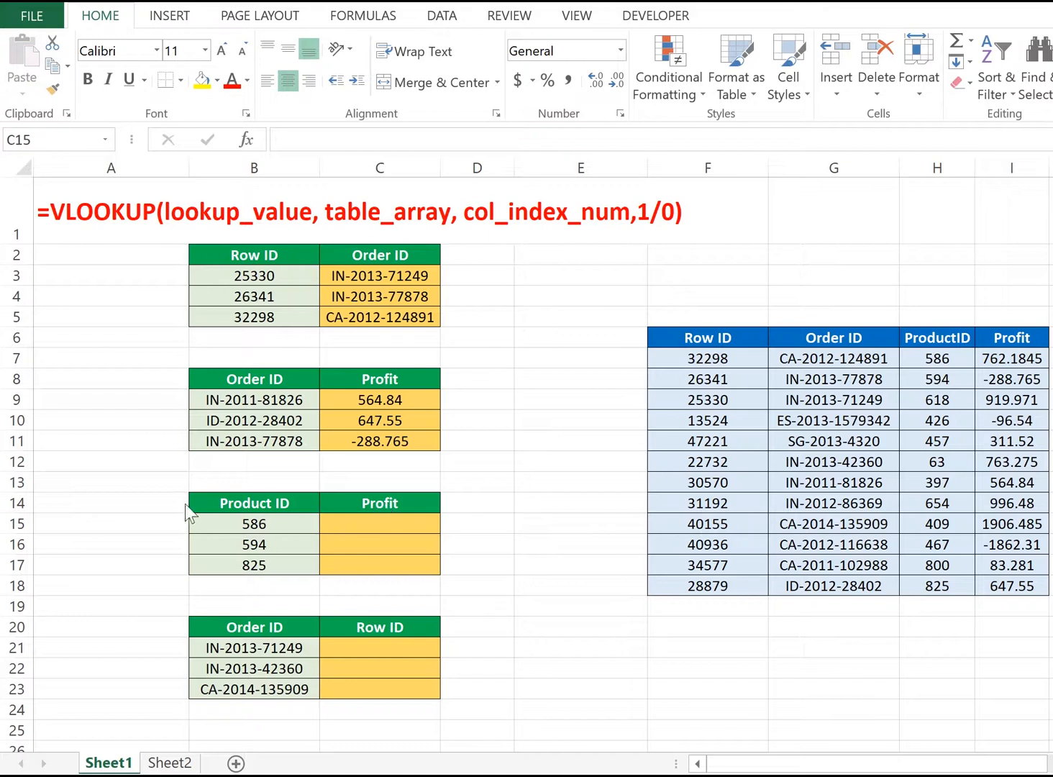
Enter =VLOOKUP(B15,$H$7:$I$18,2,0) in C15 to look up the Profit for the first Product ID
click(369, 519)
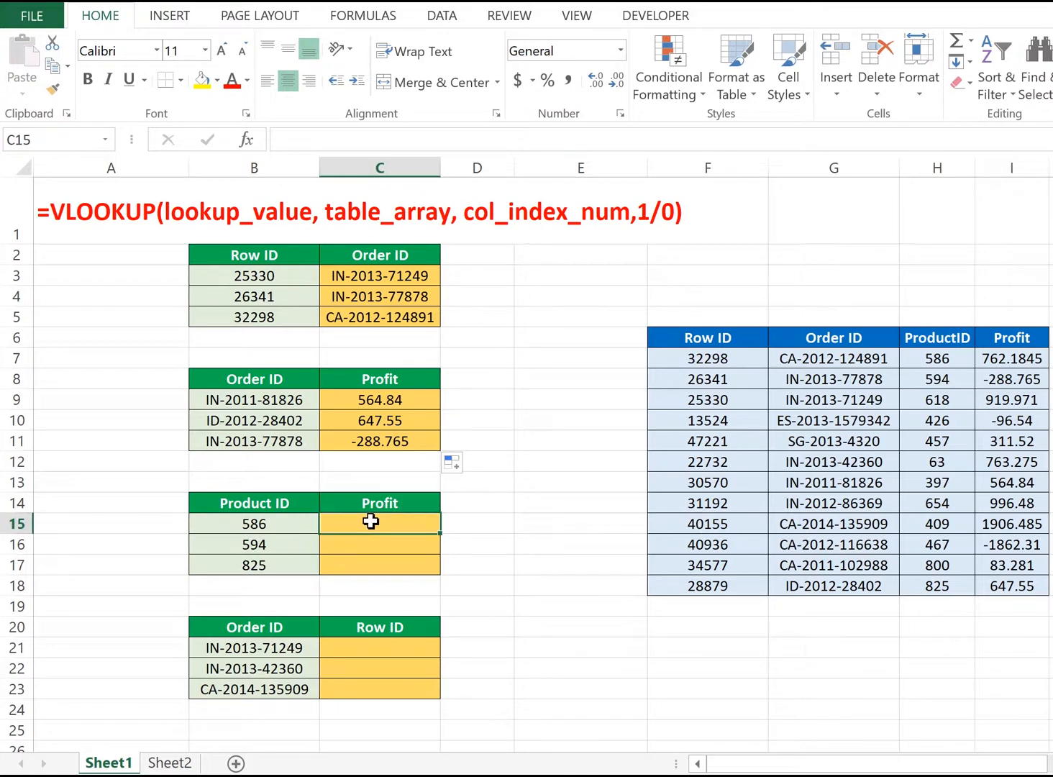
text(=)
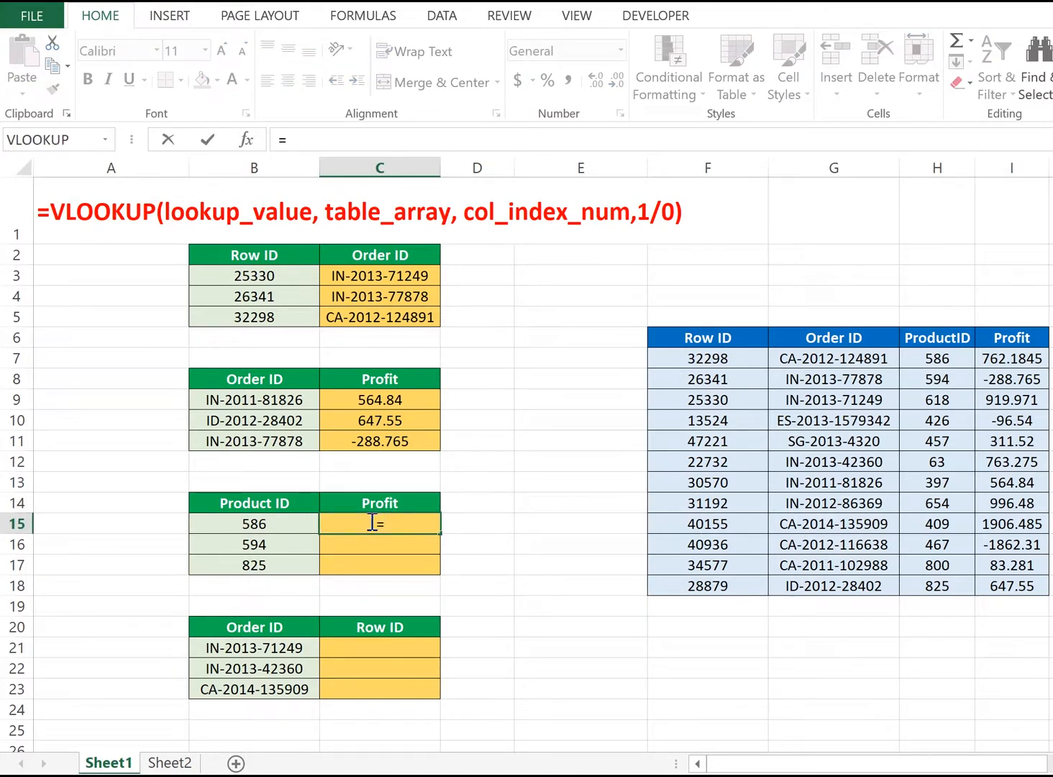
text(vloo)
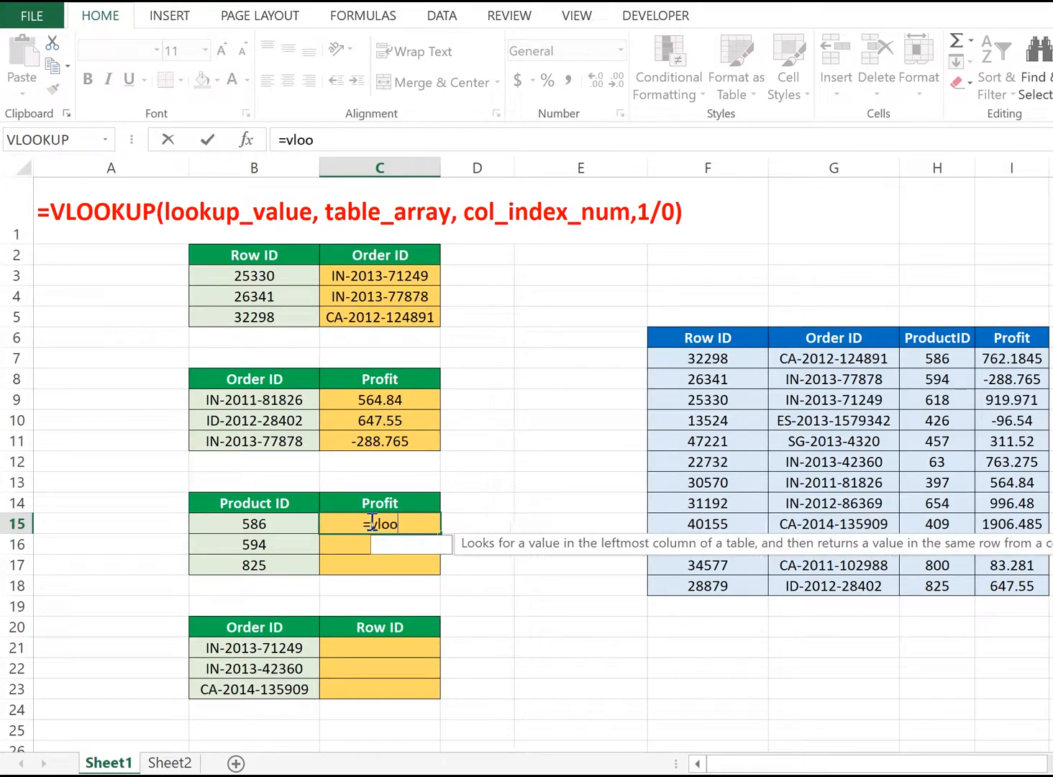
text(kup)
text(()
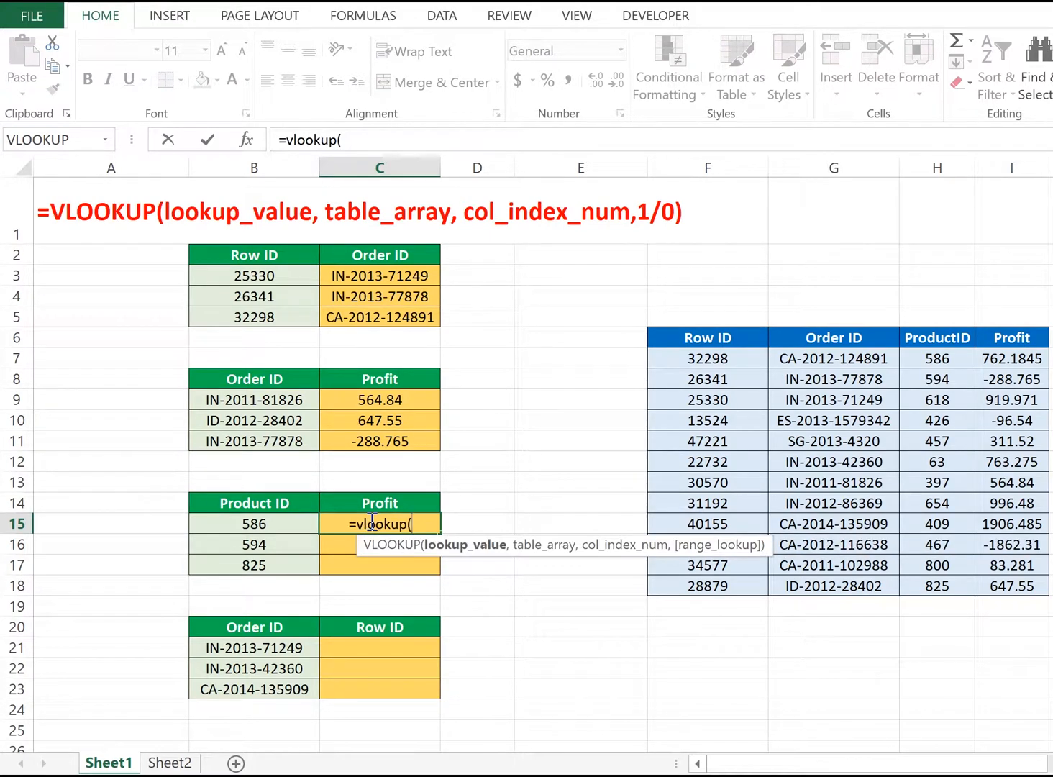
click(294, 523)
text(,)
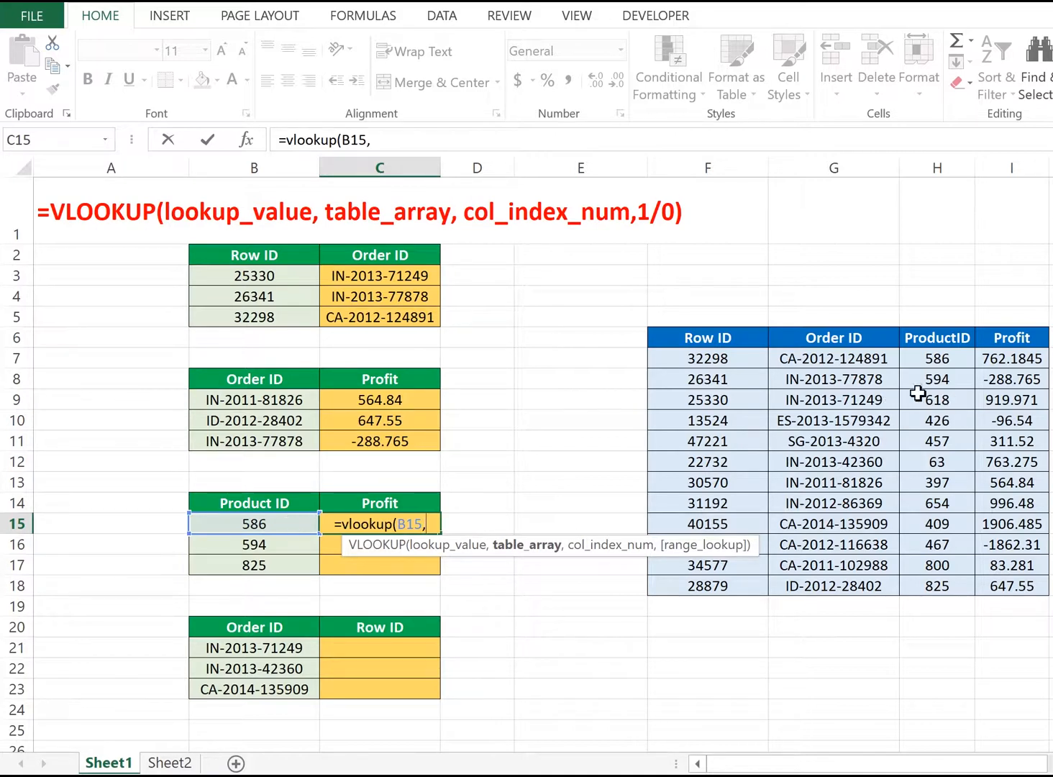
drag(922, 358, 1025, 587)
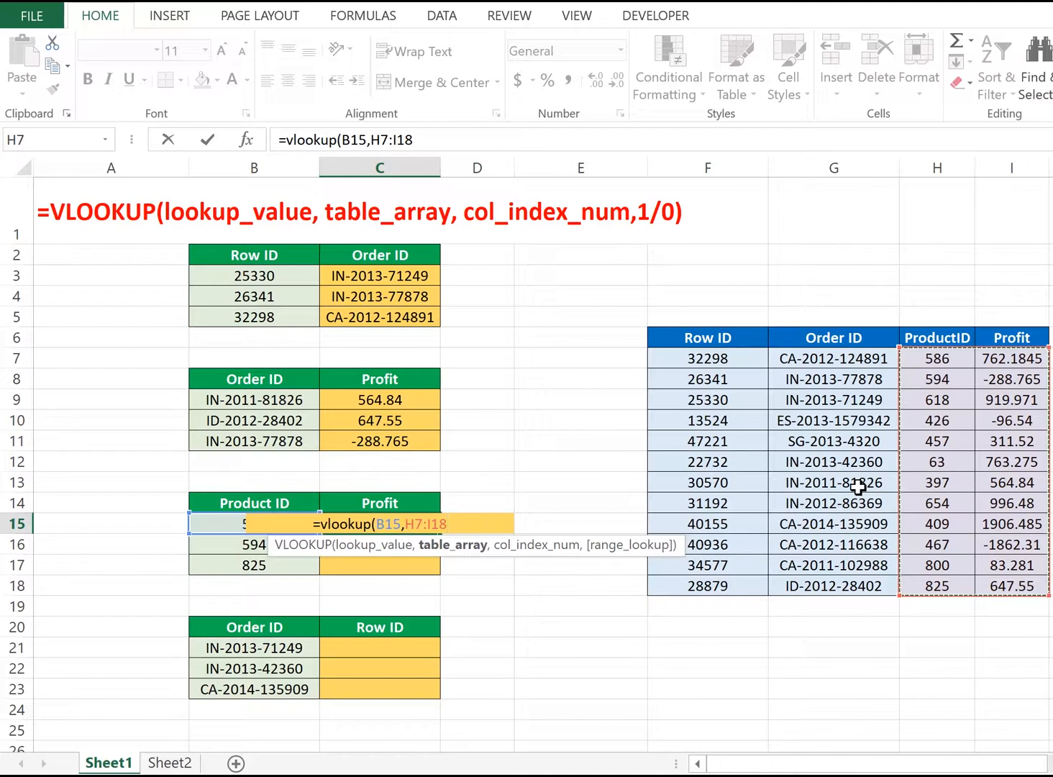
key(F4)
text(,)
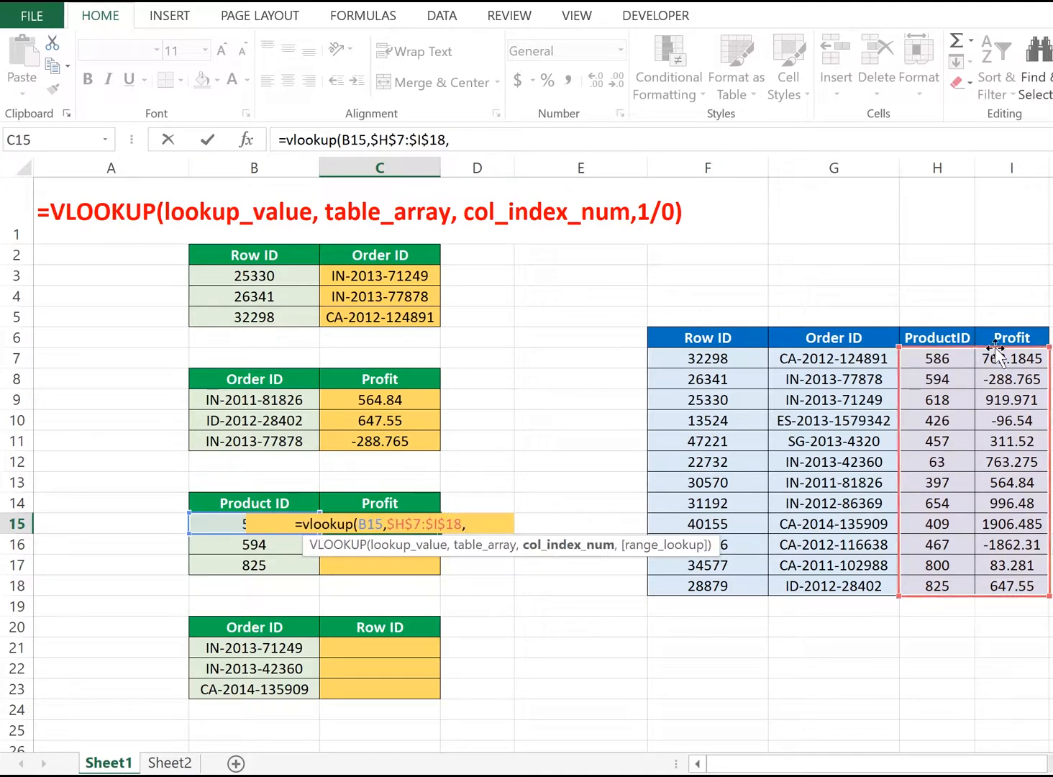
text(2)
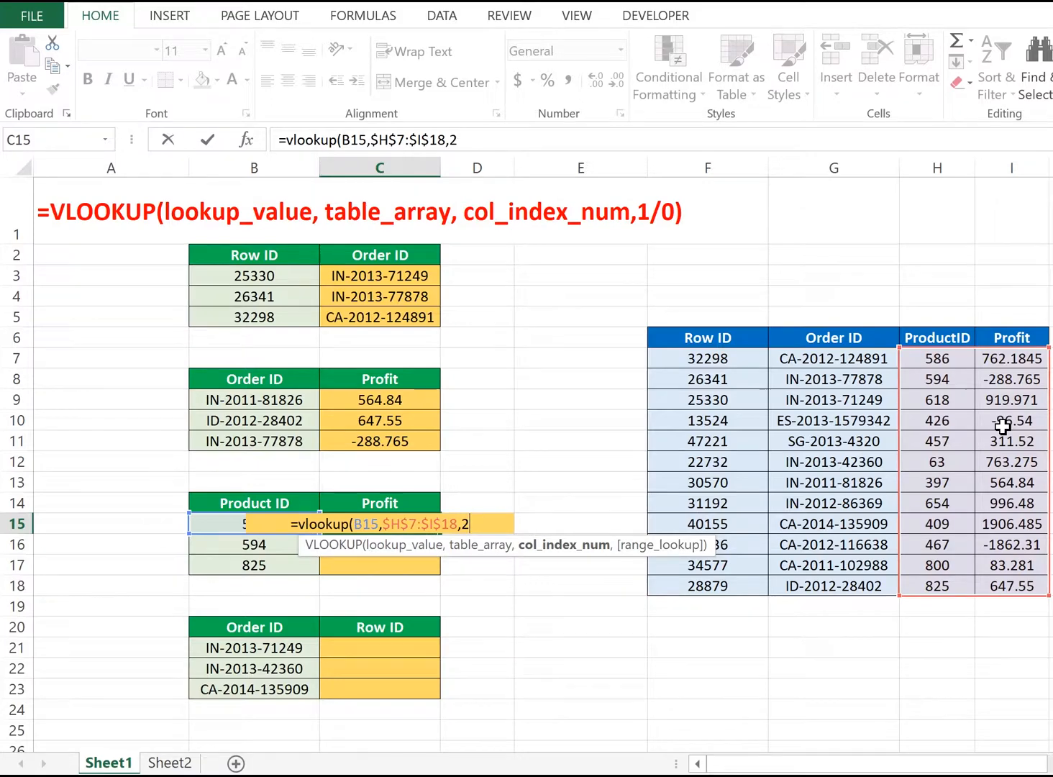
text(,0)
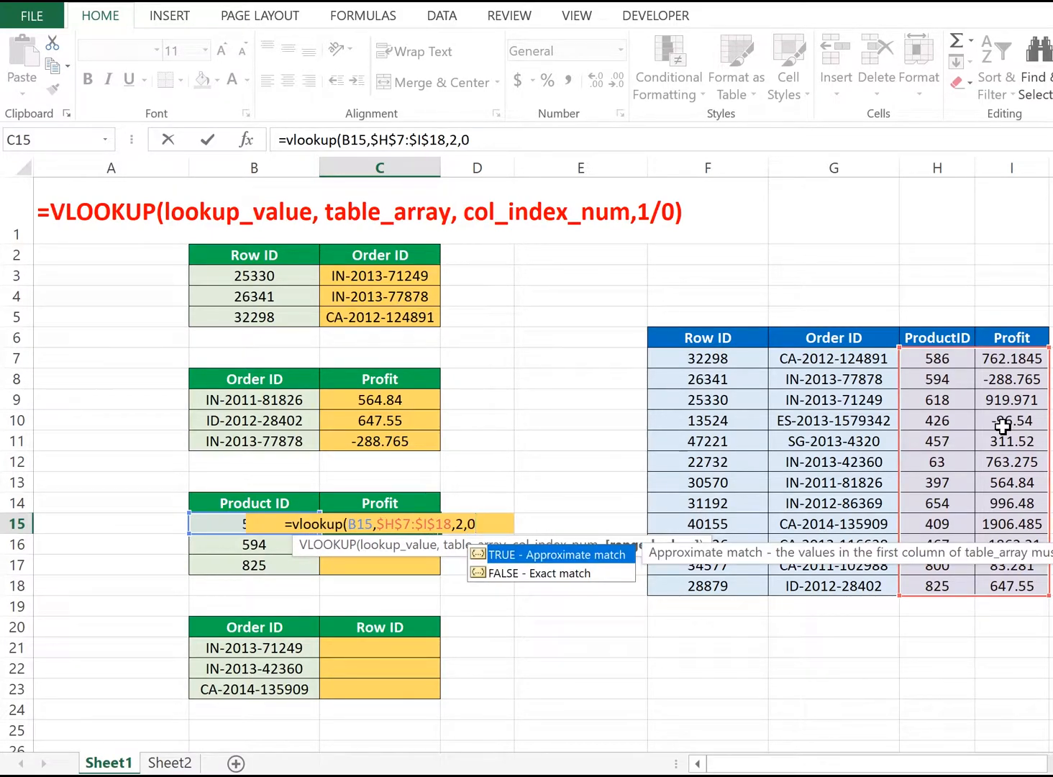
text())
key(Return)
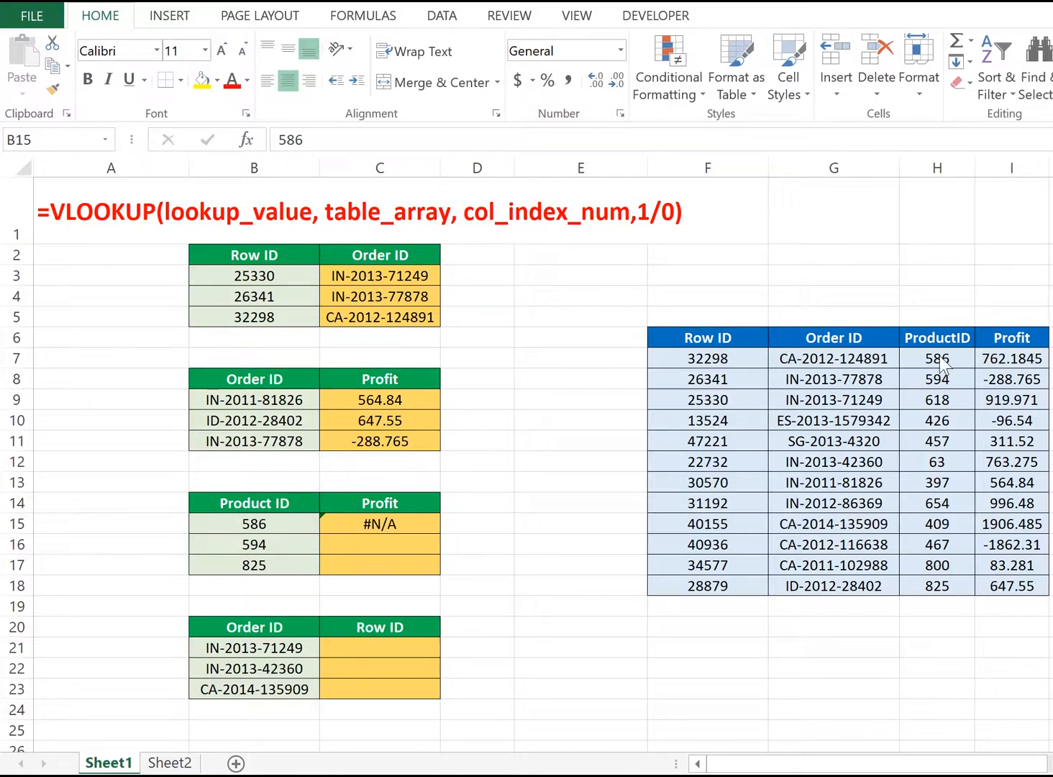
Enter =B15=H7 in D14 to test whether the lookup Product ID matches the one in the data table
click(489, 499)
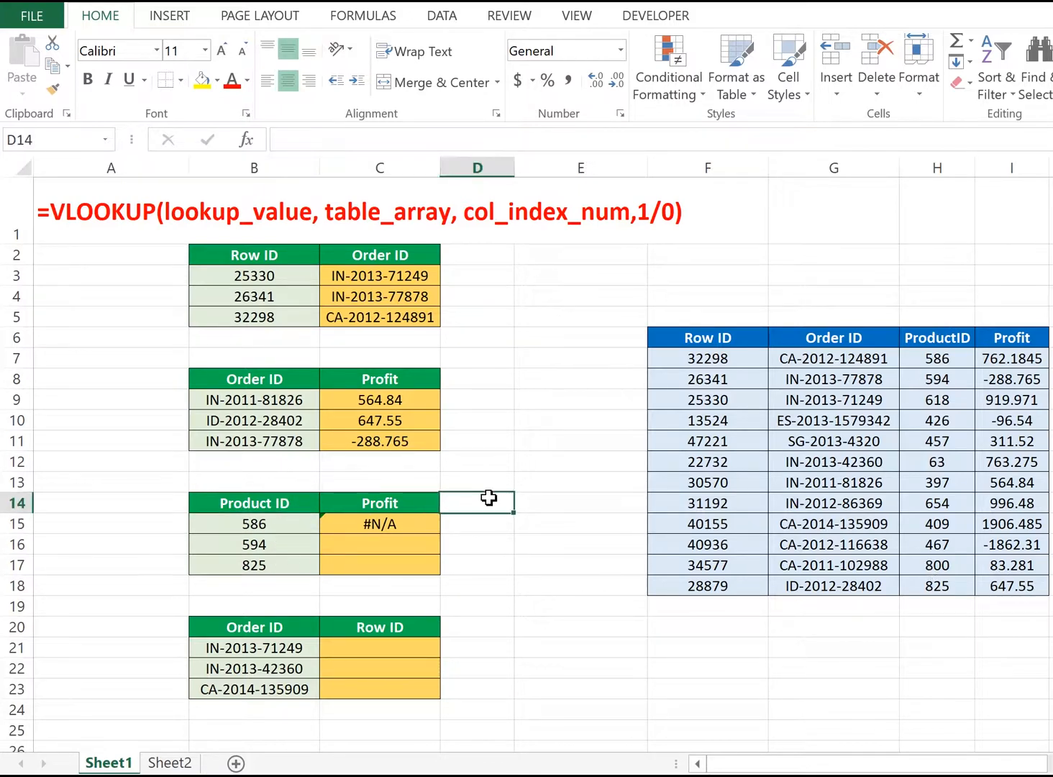
text(=)
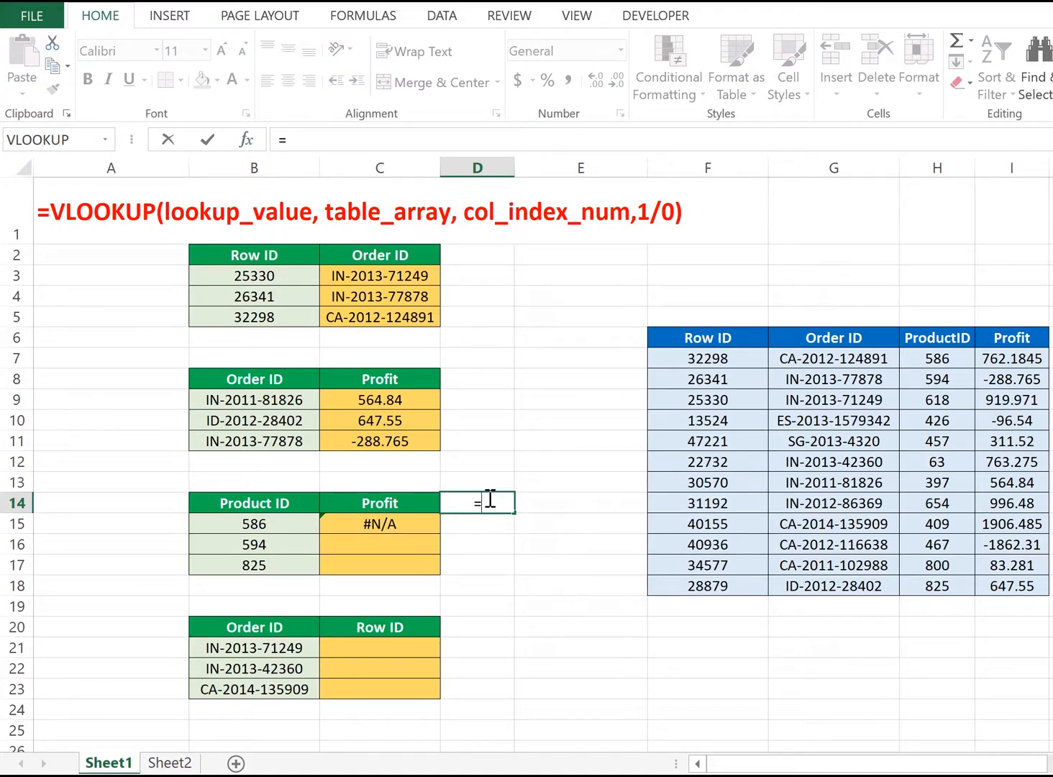
click(275, 528)
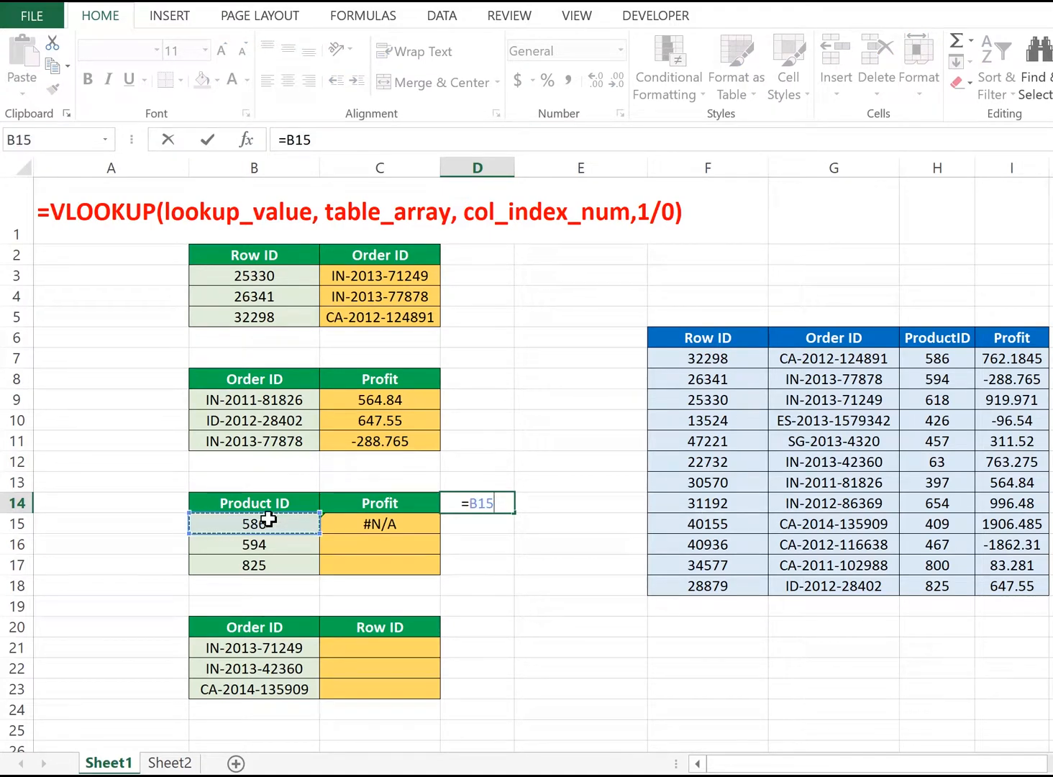
text(=)
click(939, 362)
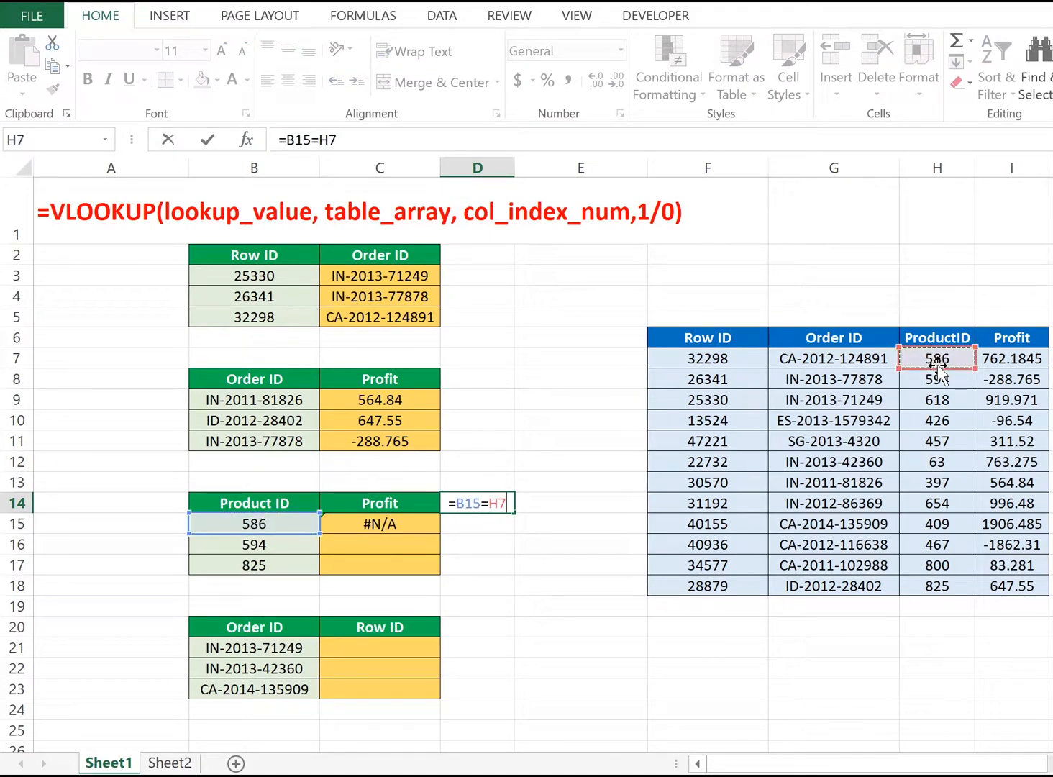
key(Return)
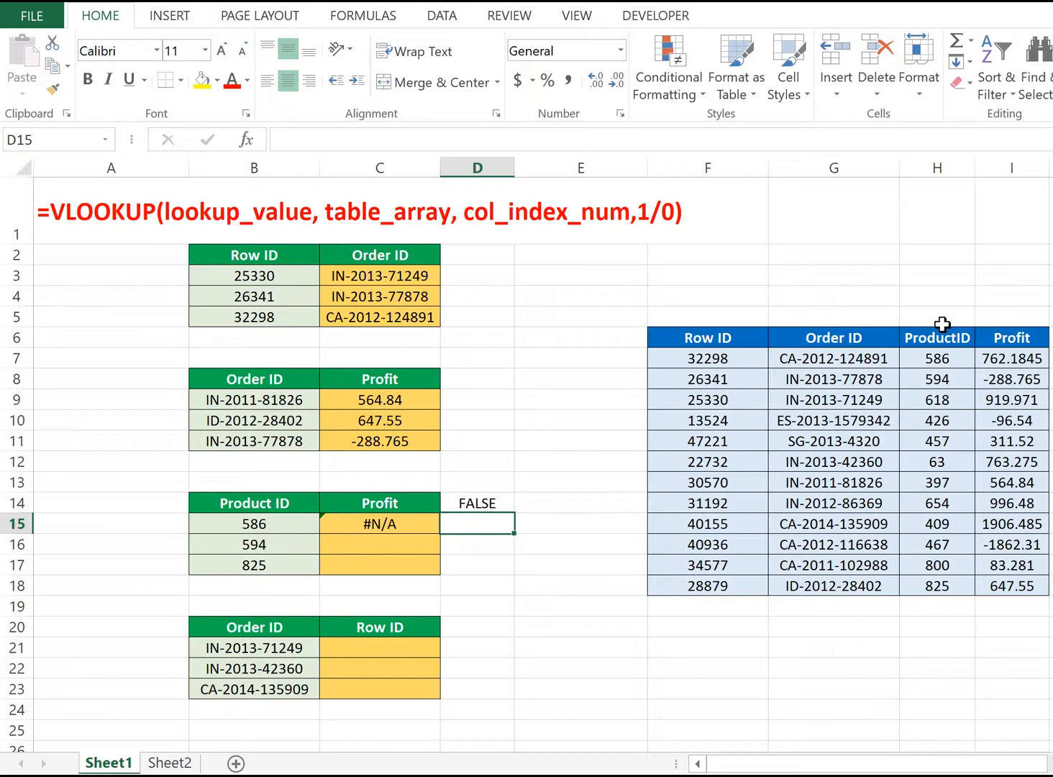
Try to strip stray spaces from the Product IDs in column H by replacing them all with nothing
click(931, 168)
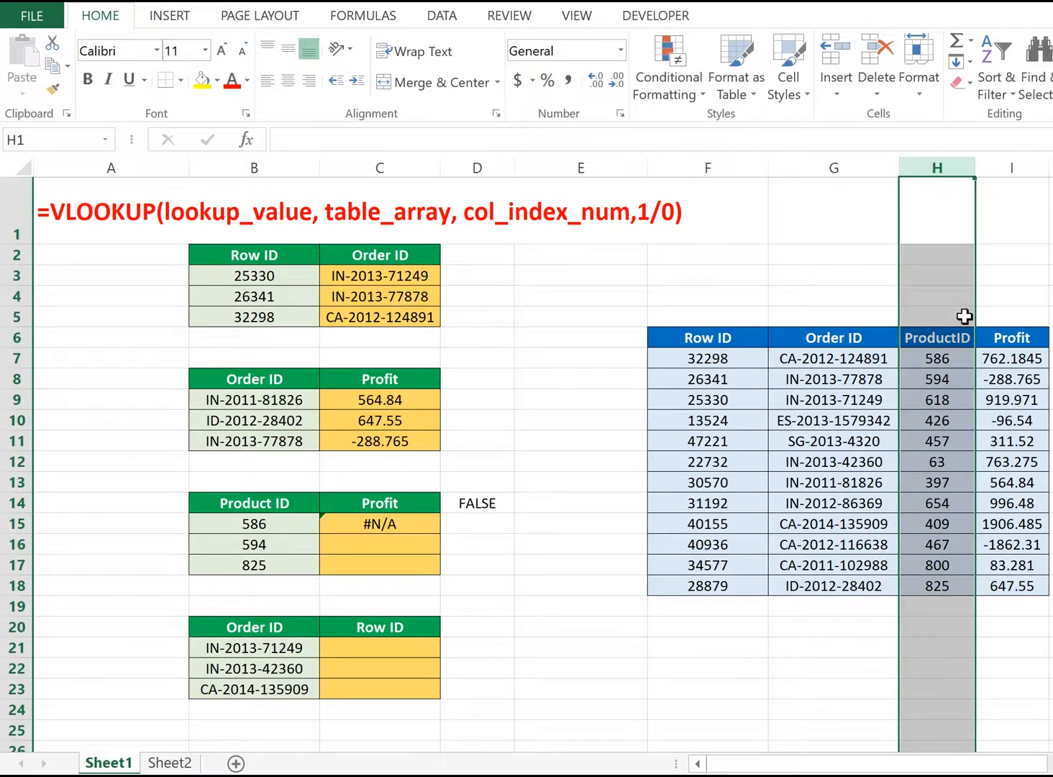
key(ctrl+h)
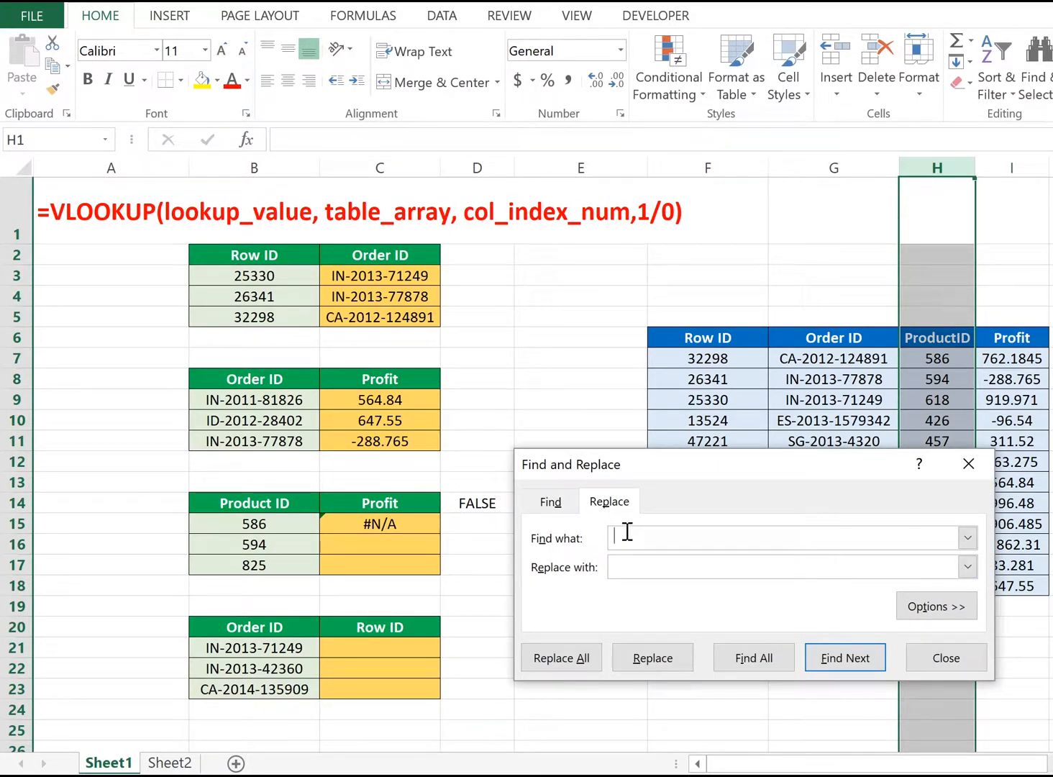
click(561, 659)
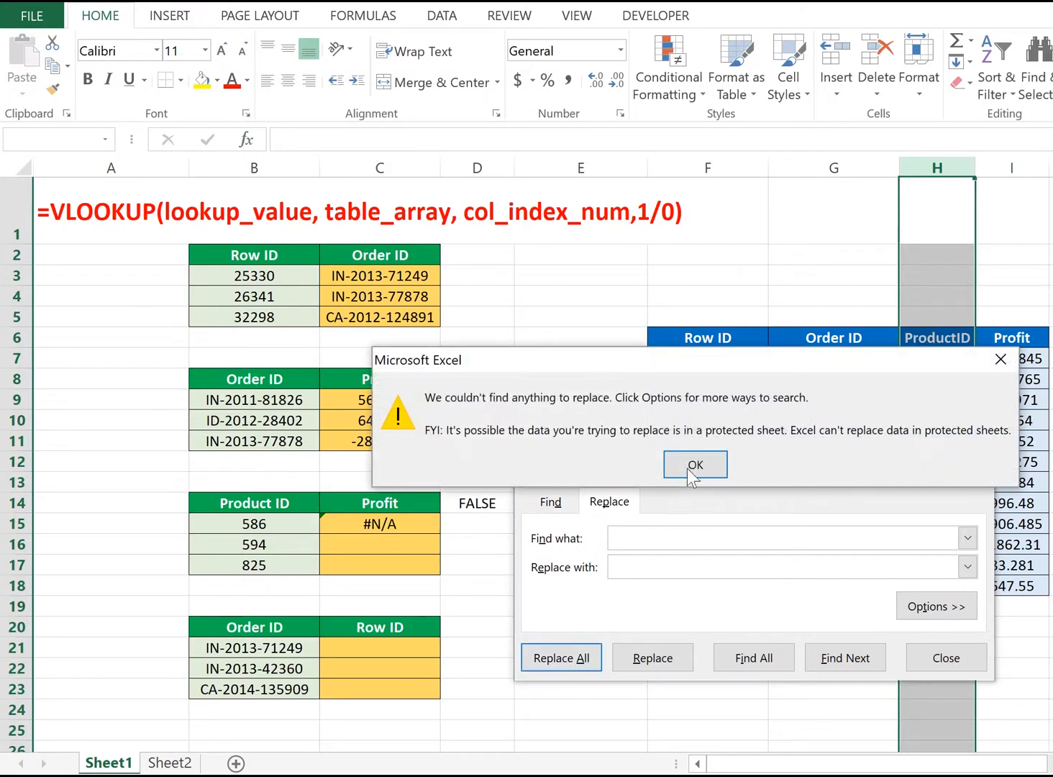
click(687, 468)
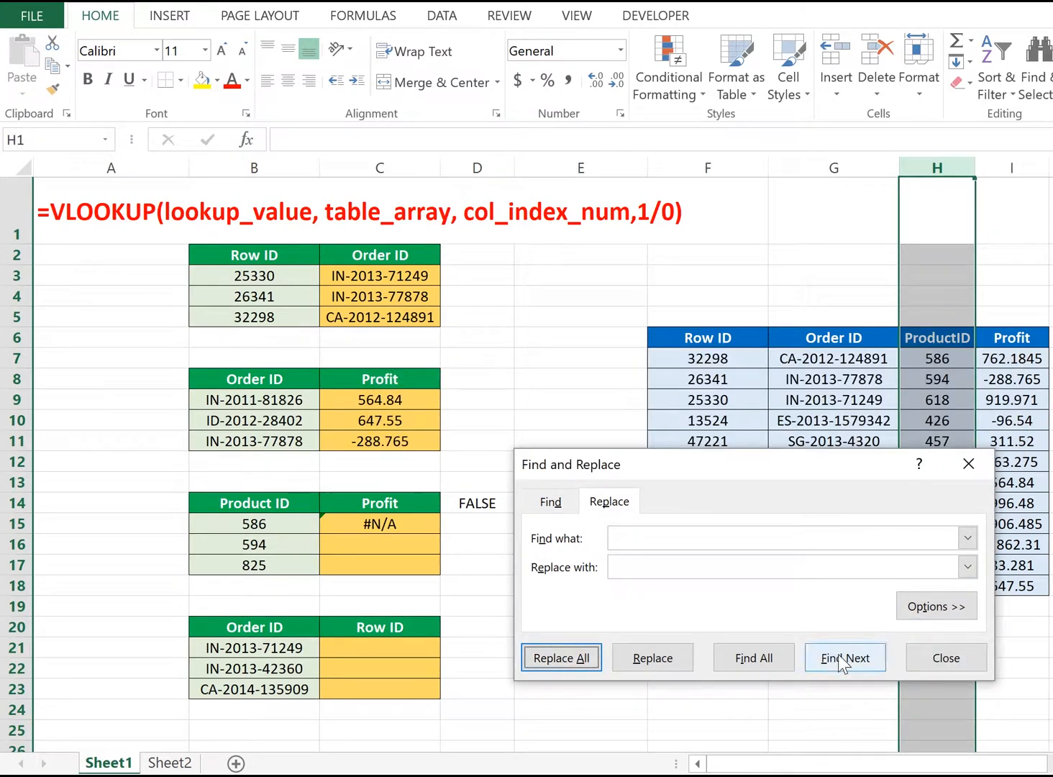
click(946, 656)
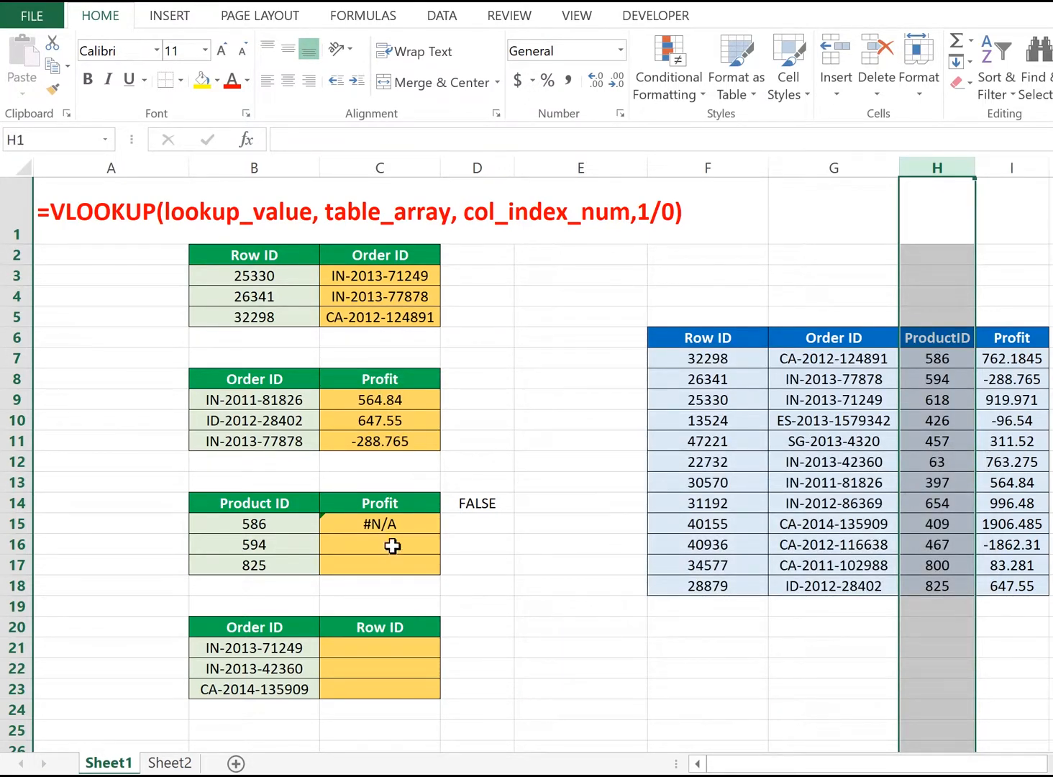
click(389, 526)
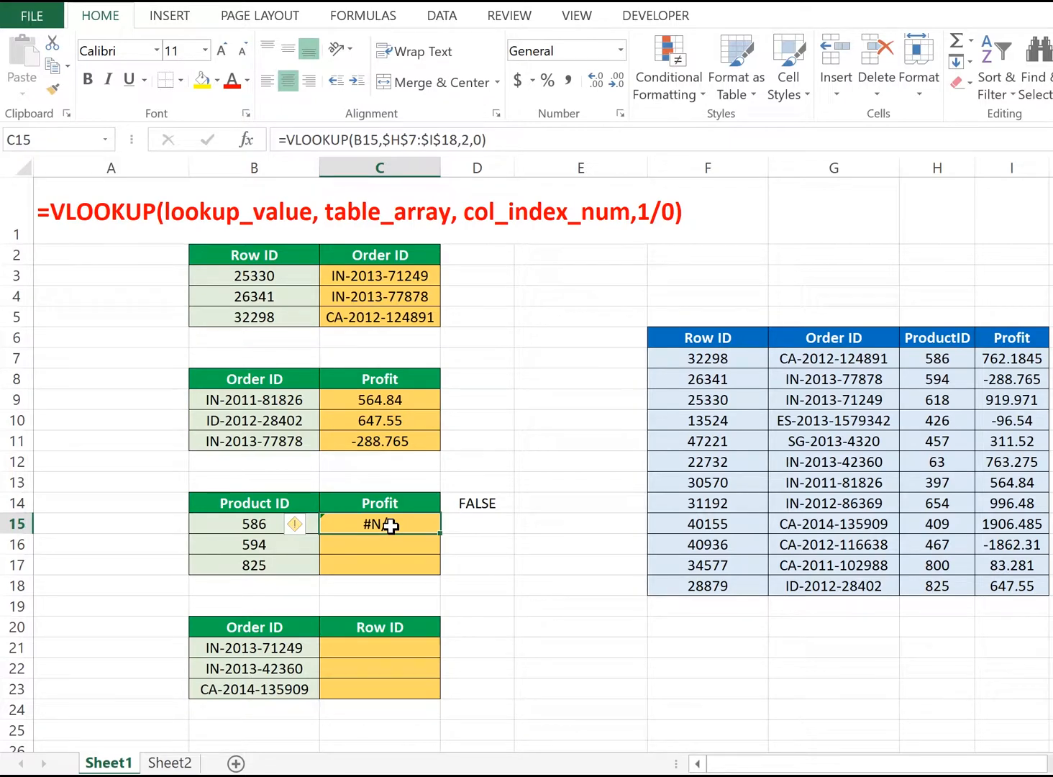
Enter =CLEAN(H7) in E7 and fill it down to E18 to produce cleaned Product IDs beside the data table
click(605, 365)
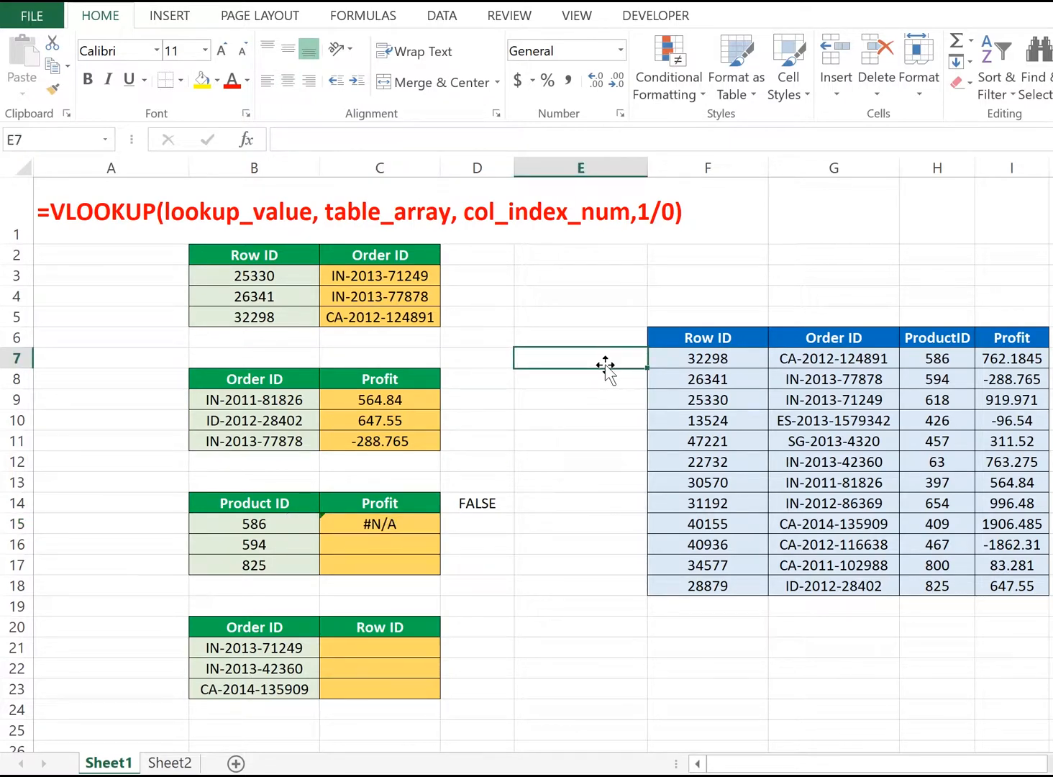
text(=cl)
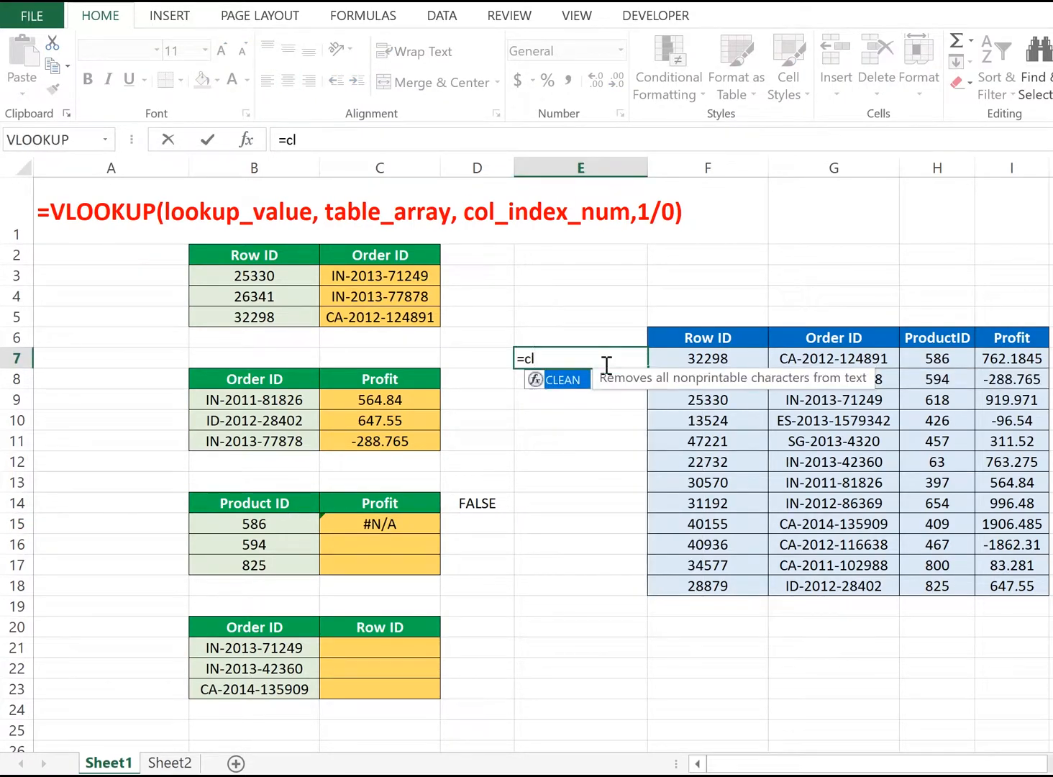
text(ean()
click(943, 358)
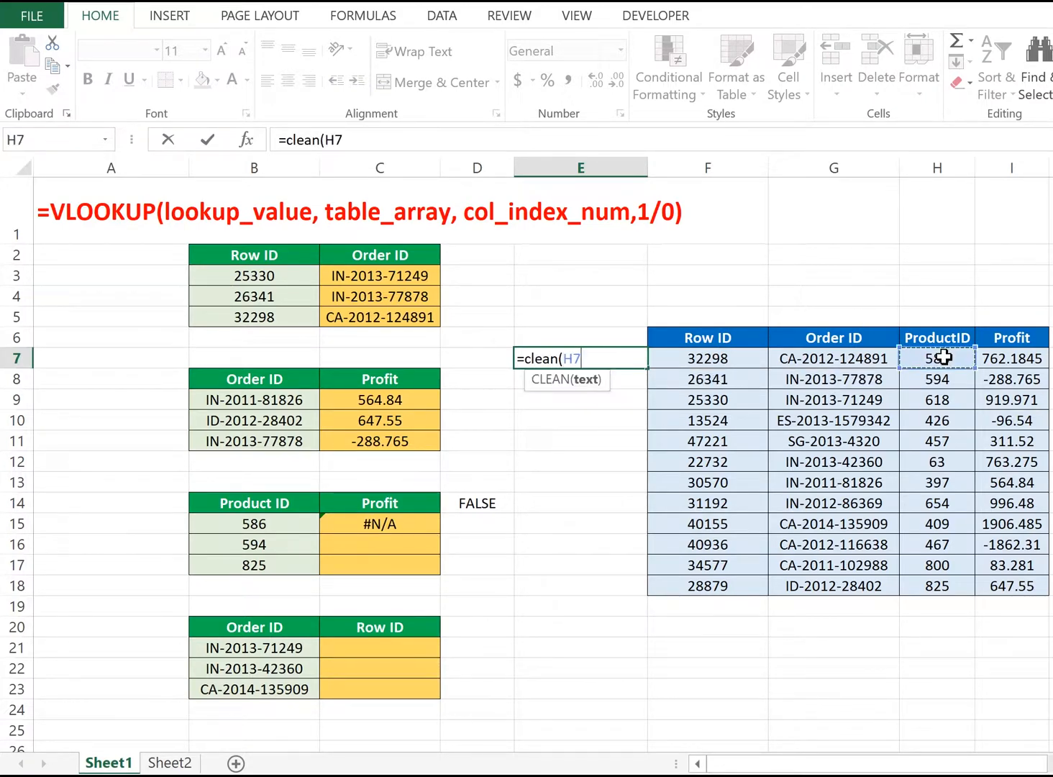
text())
key(Return)
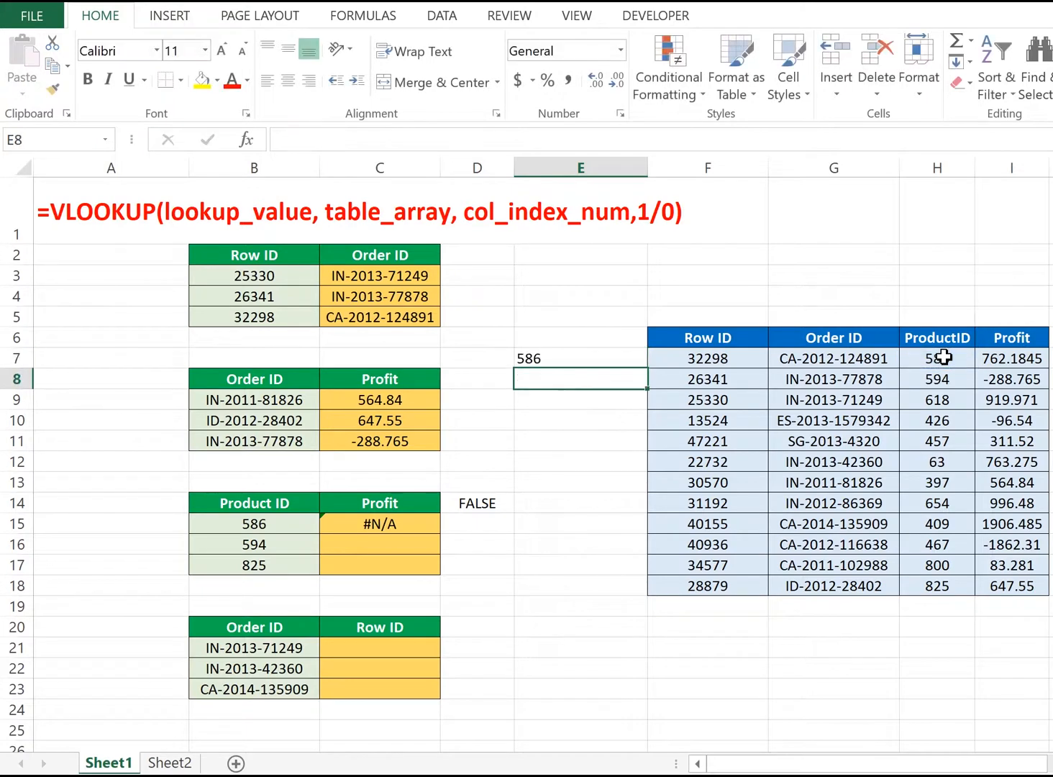
click(614, 353)
double_click(647, 368)
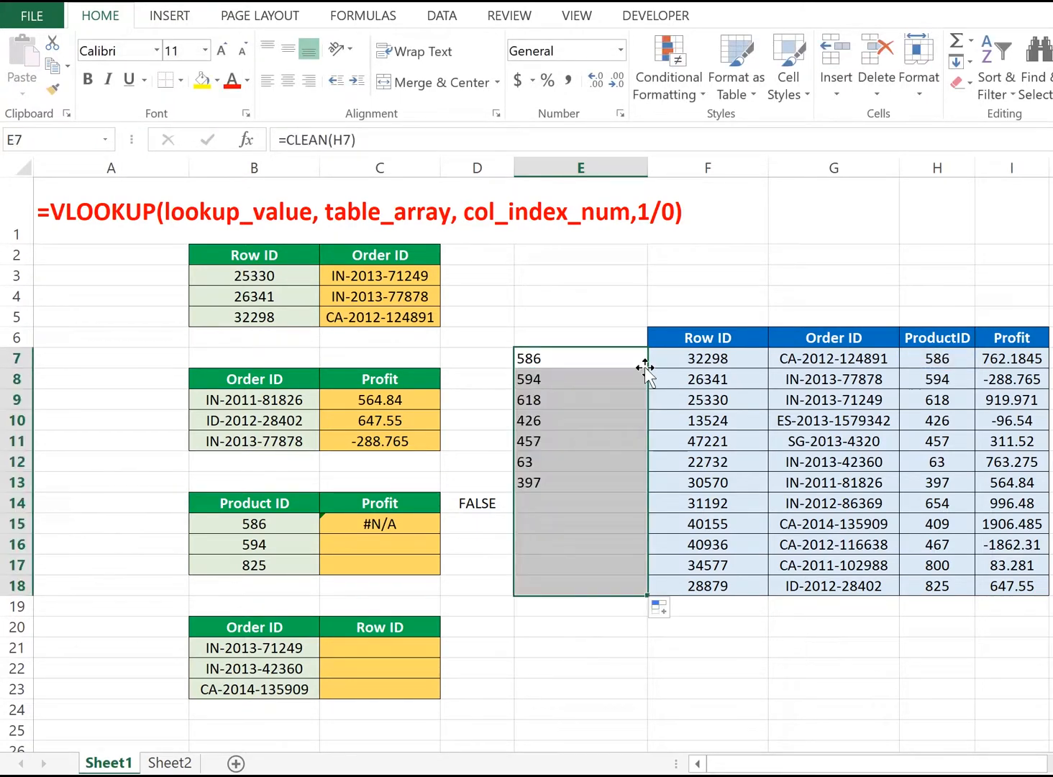
Replace the CLEAN formulas in E7:E18 with their pasted values and convert those values to numbers
click(619, 356)
drag(619, 357, 599, 580)
key(ctrl+c)
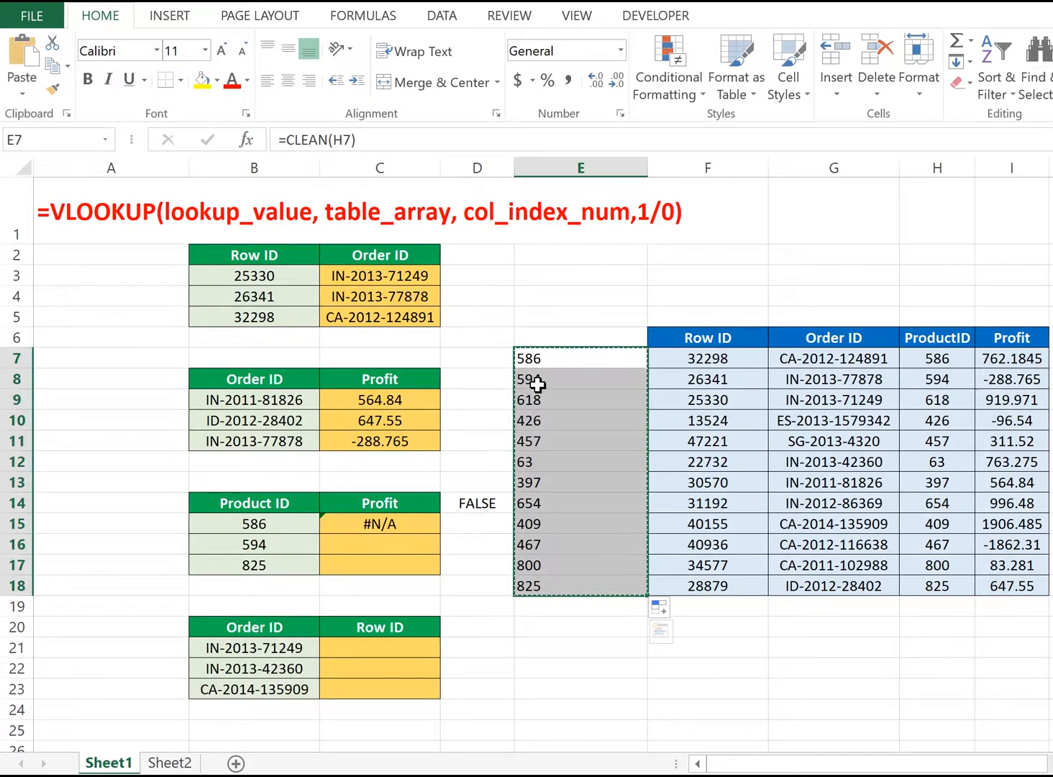
click(534, 354)
key(ctrl+v)
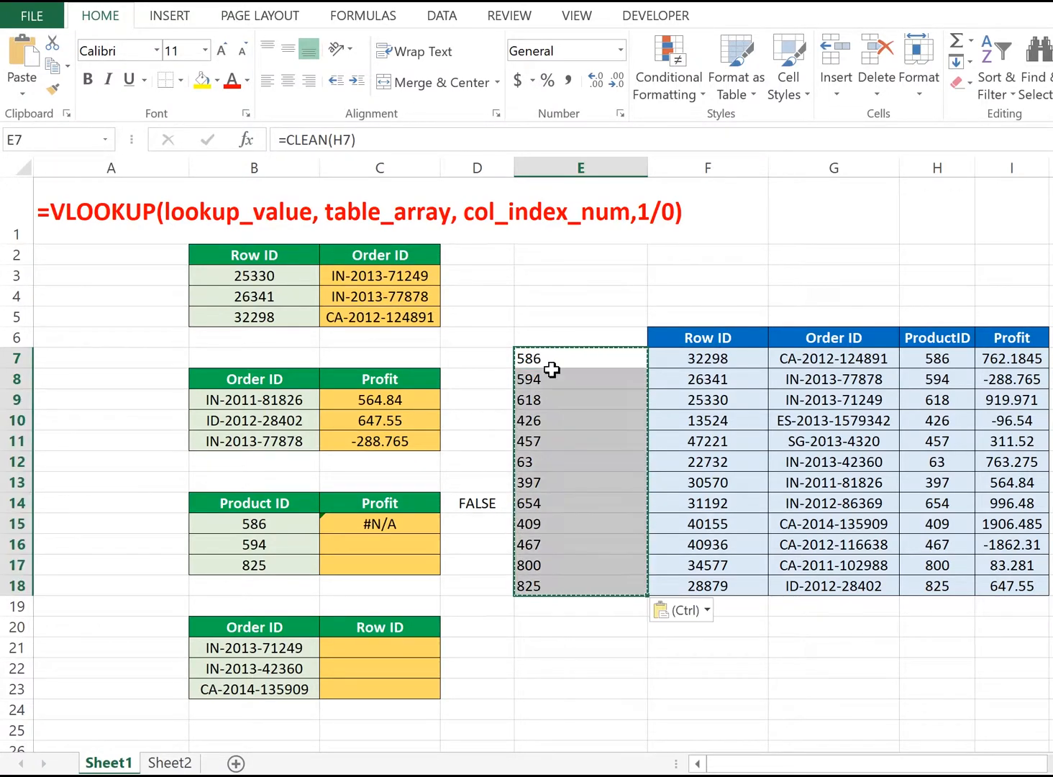
click(676, 611)
click(668, 529)
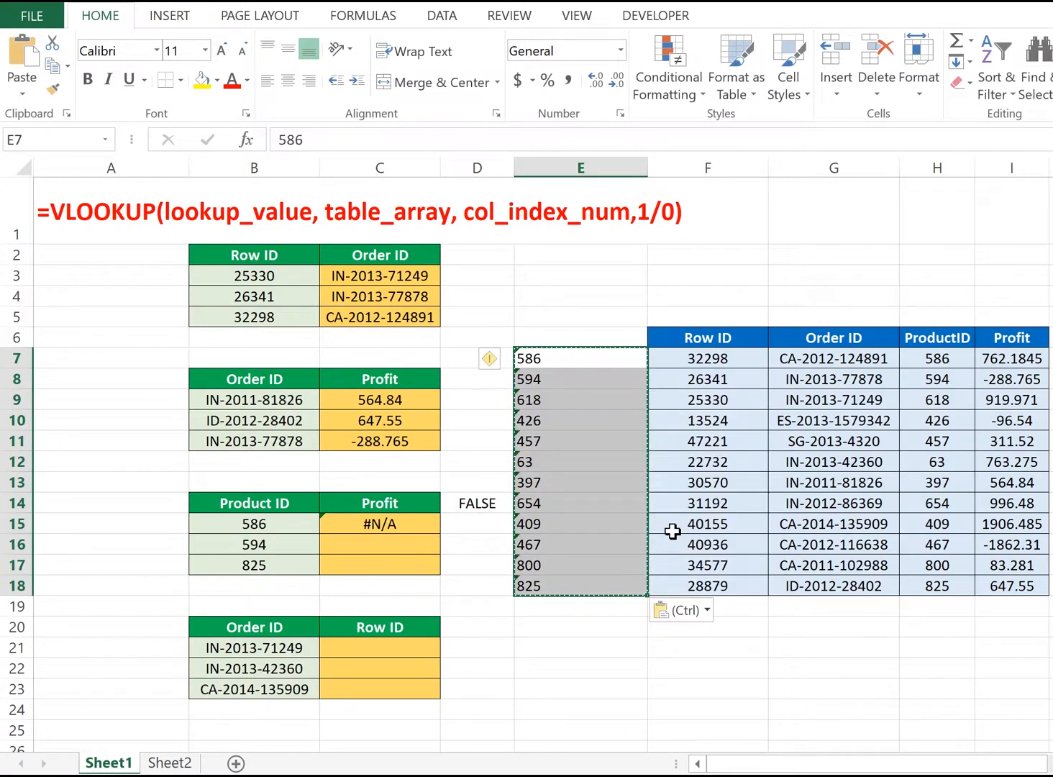
click(492, 359)
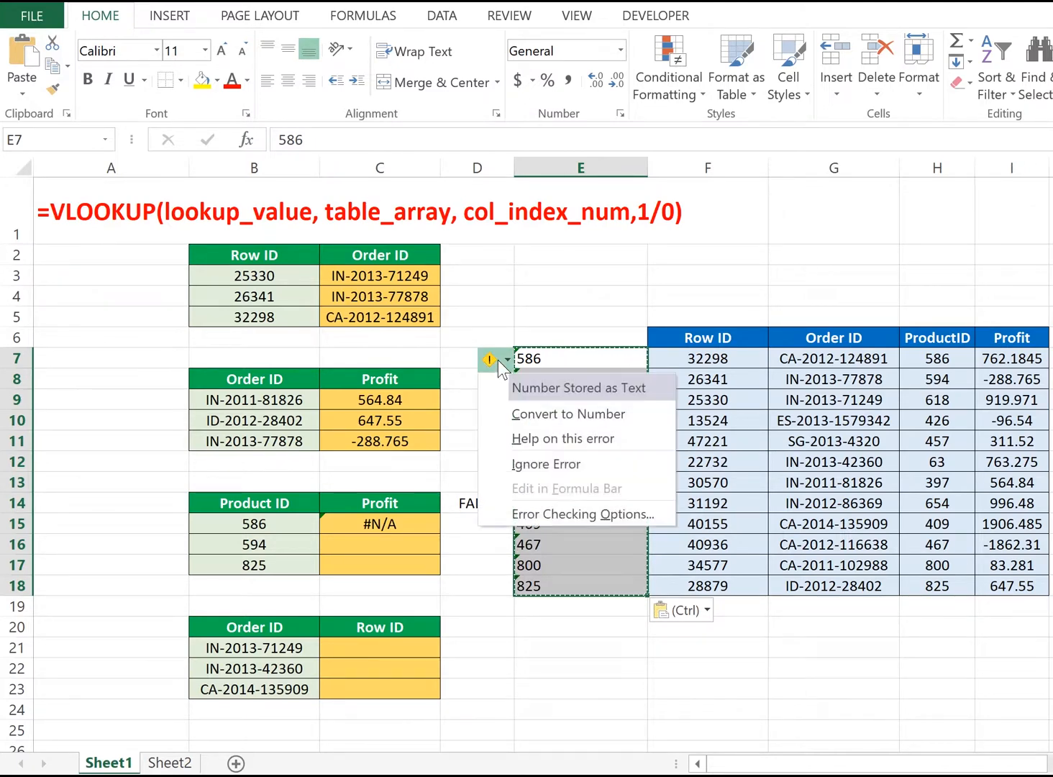
click(564, 414)
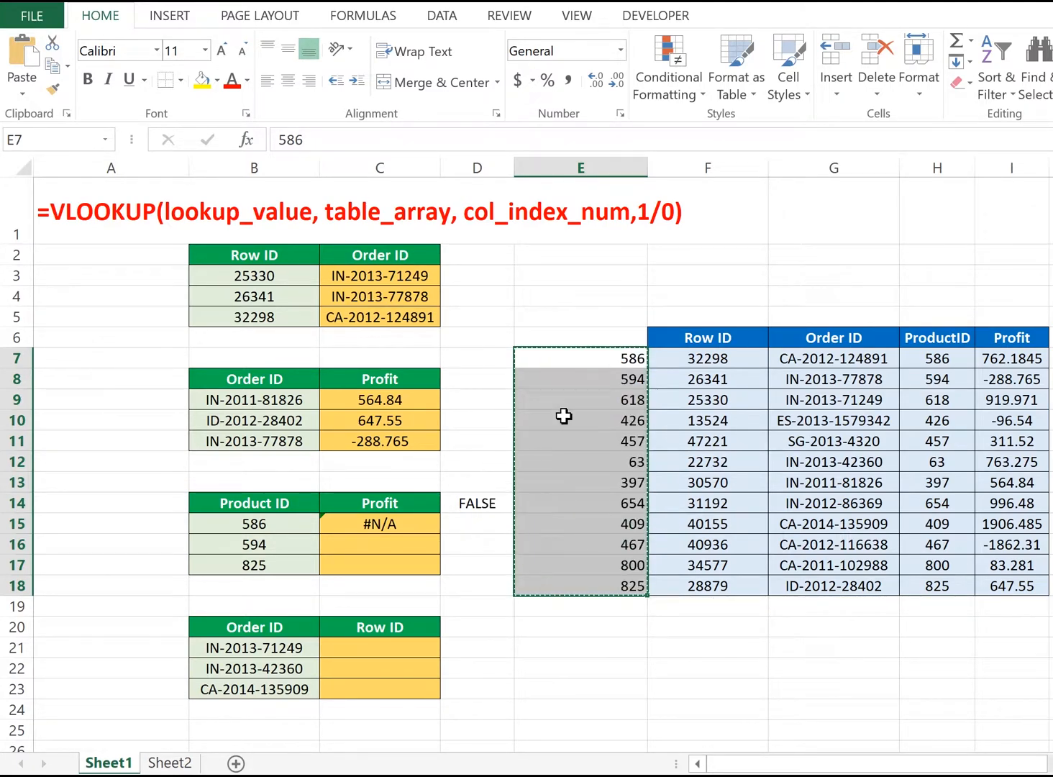
Replace the table array of the VLOOKUP formula in C15 with the absolute range $E$7:$I$18
click(387, 526)
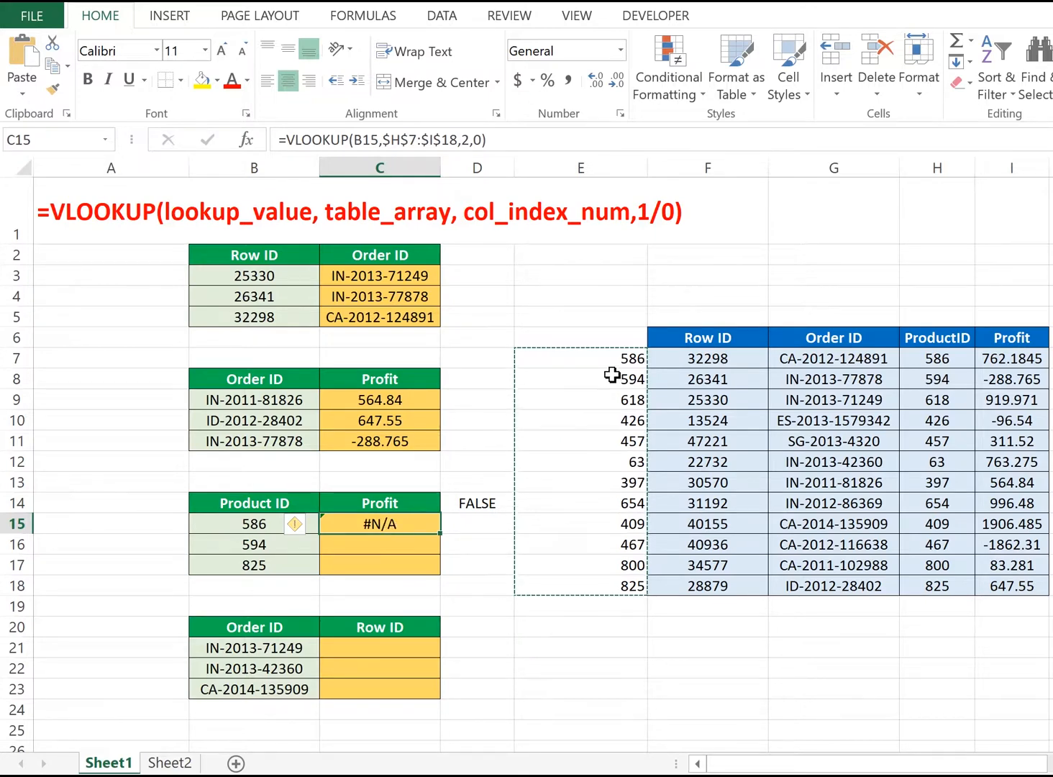
click(395, 140)
drag(382, 139, 458, 140)
key(BackSpace)
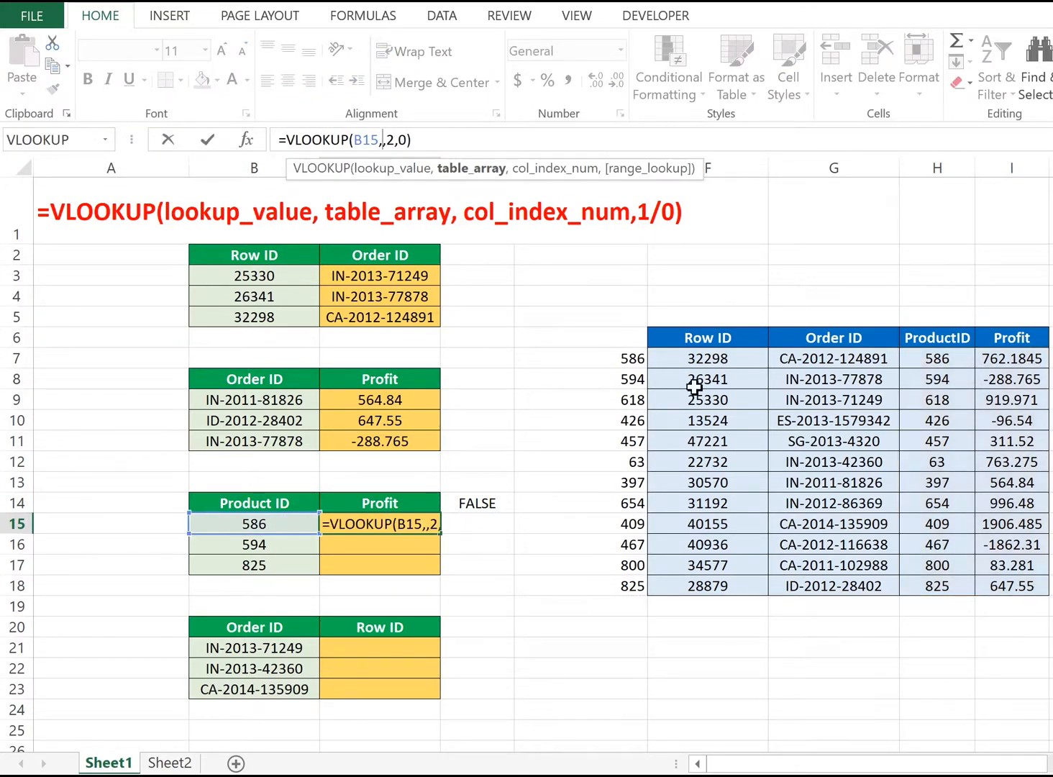
drag(616, 359, 1007, 589)
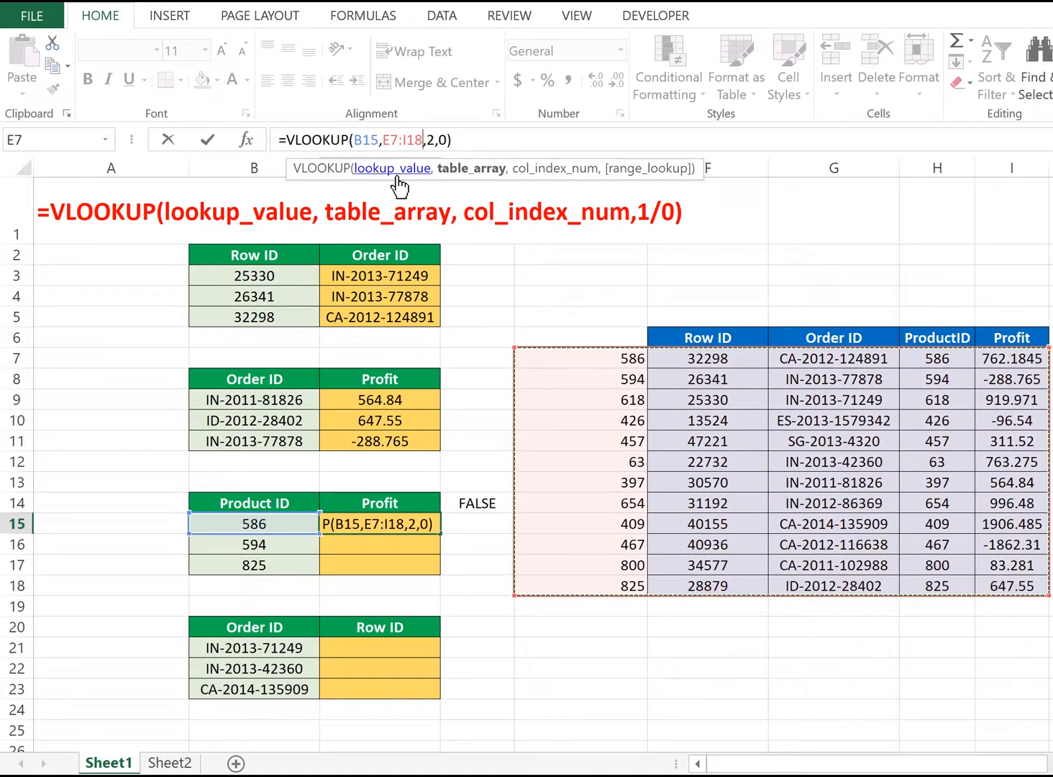
key(F4)
Set the column index of the C15 VLOOKUP to 5 and fill the formula down to C17
click(472, 144)
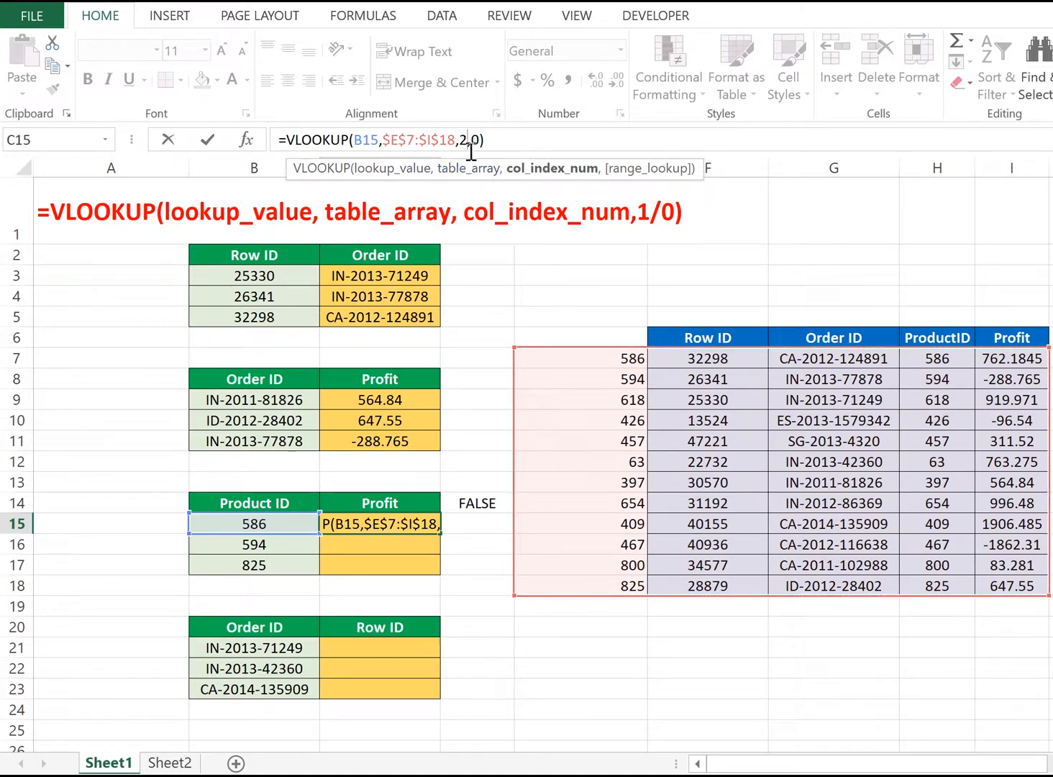
key(BackSpace)
text(5)
key(Return)
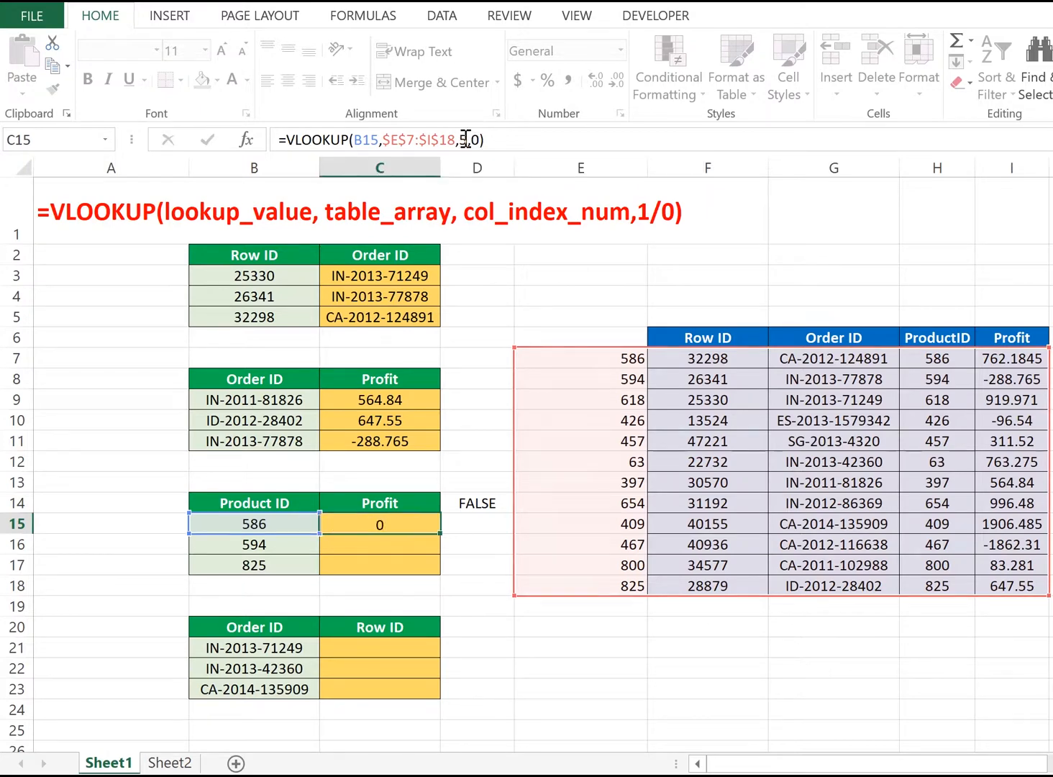
click(382, 520)
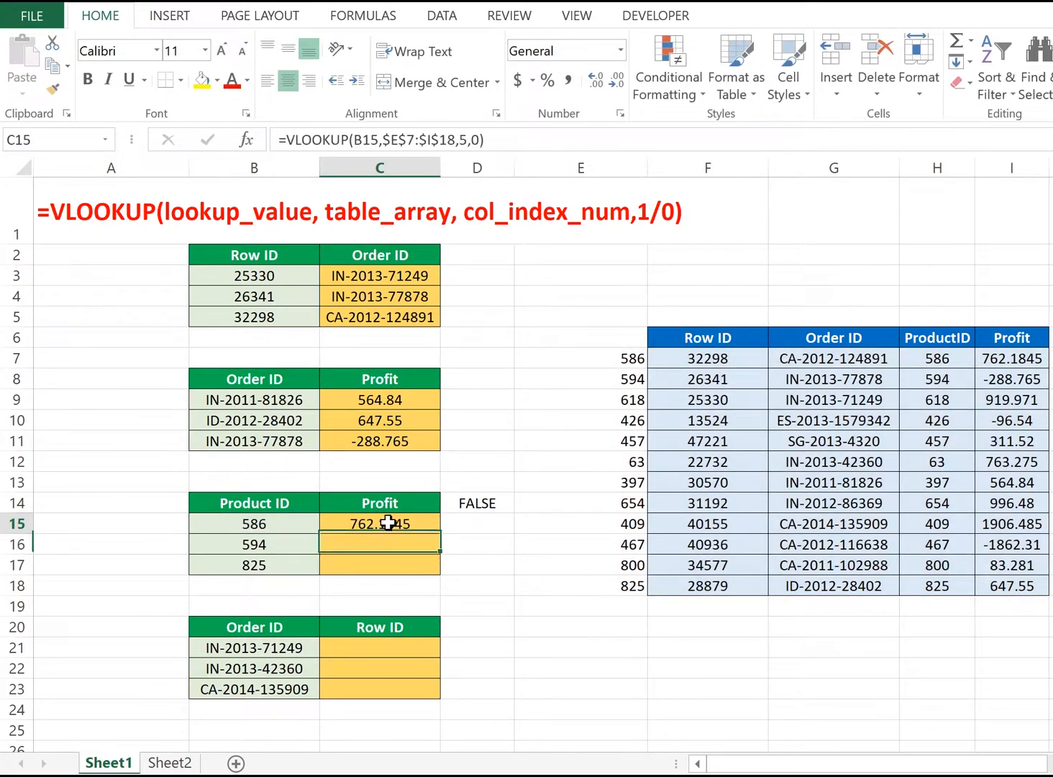
drag(441, 533, 440, 588)
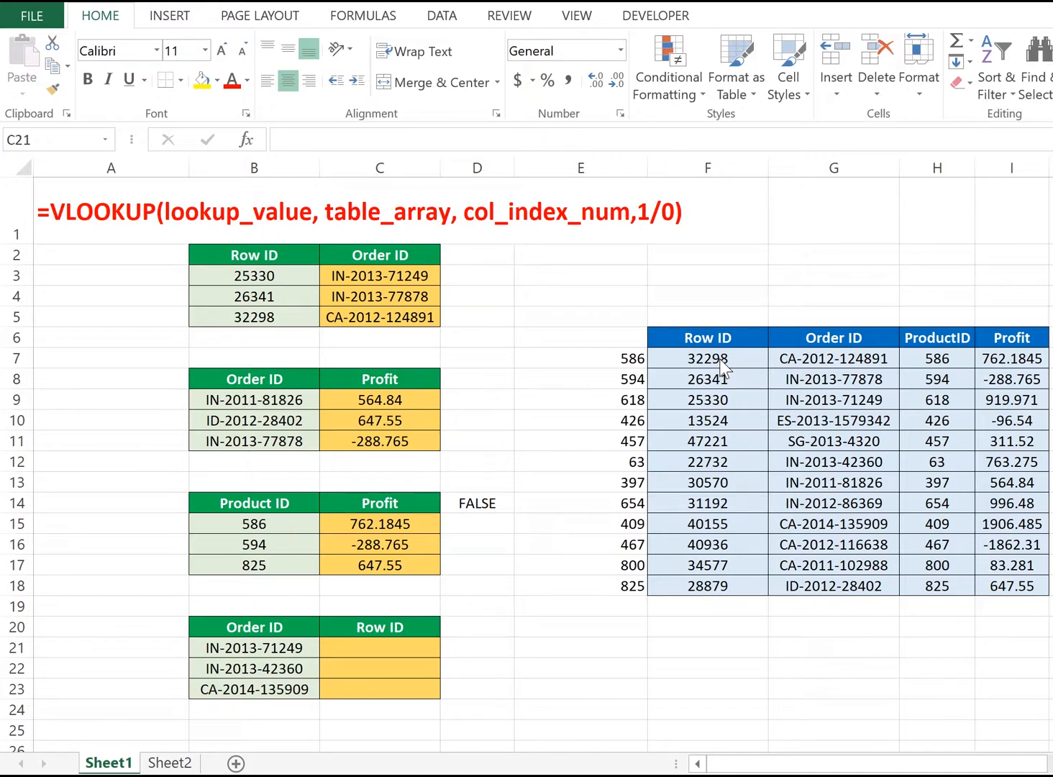
Enter =MATCH(B21,G:G,0) in C21 to find the row position of the Order ID in column G
click(365, 642)
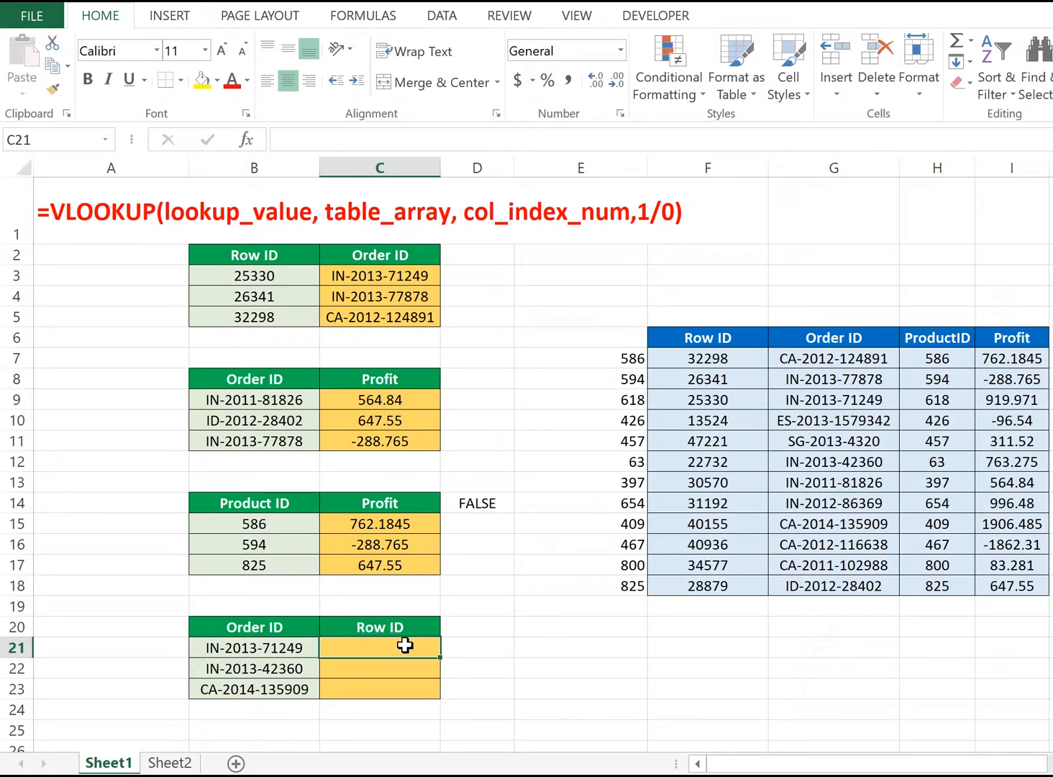
text(=ma)
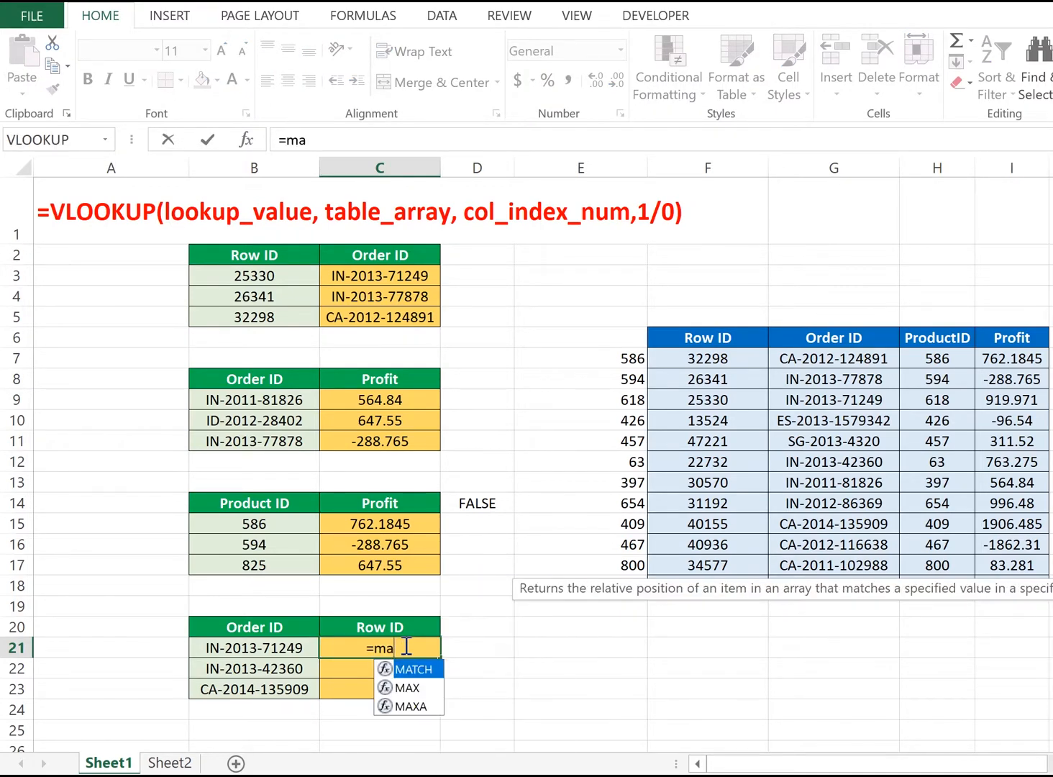
text(tch()
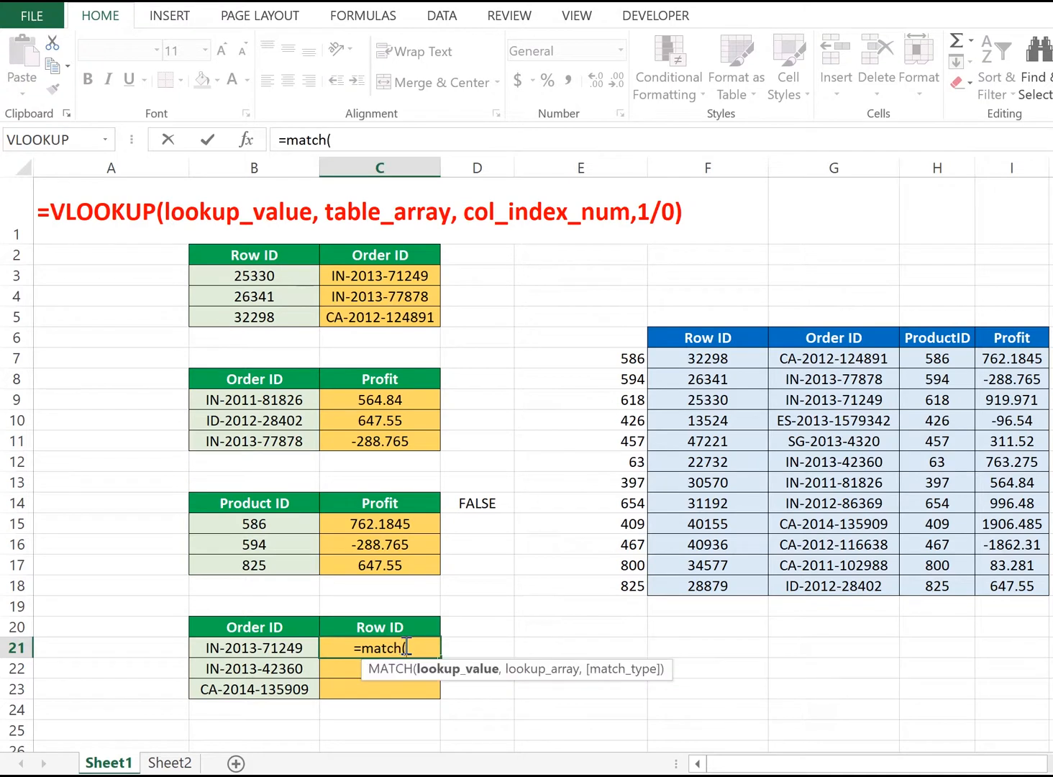
click(264, 649)
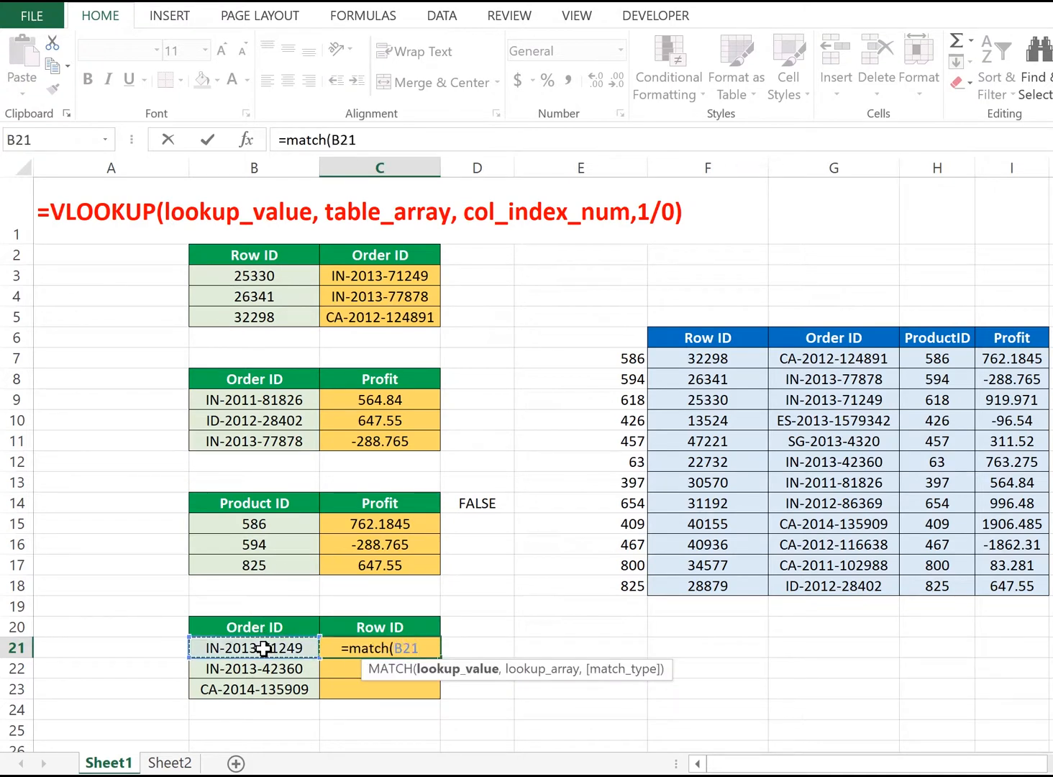
text(,)
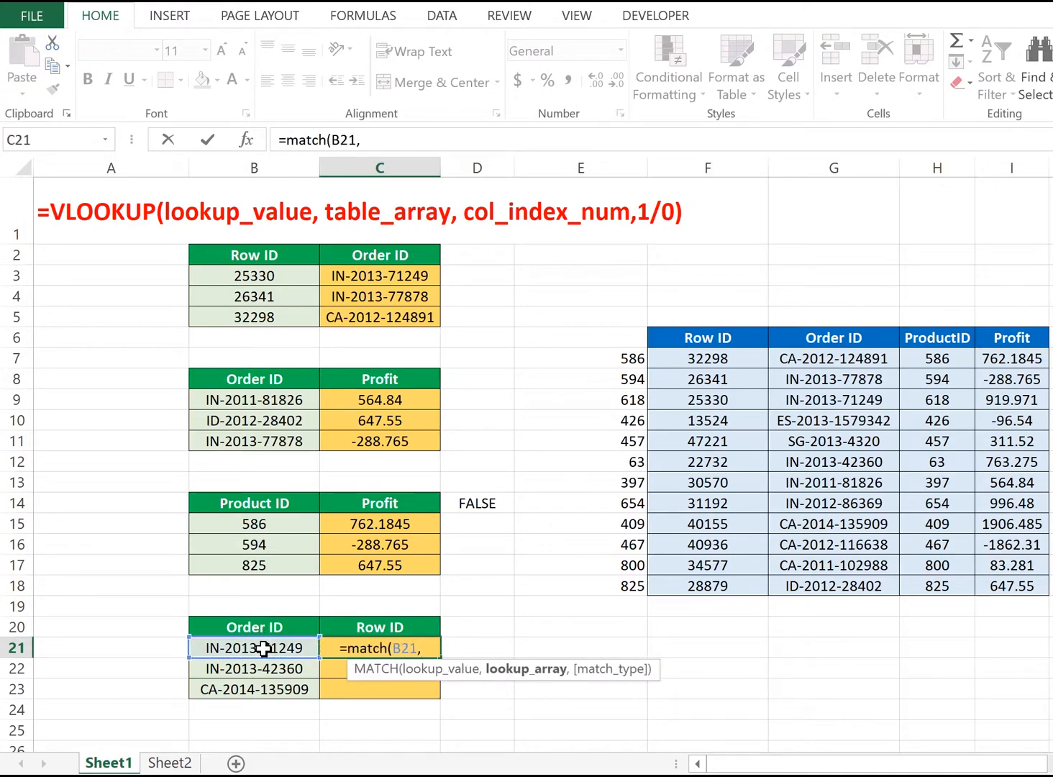
click(829, 168)
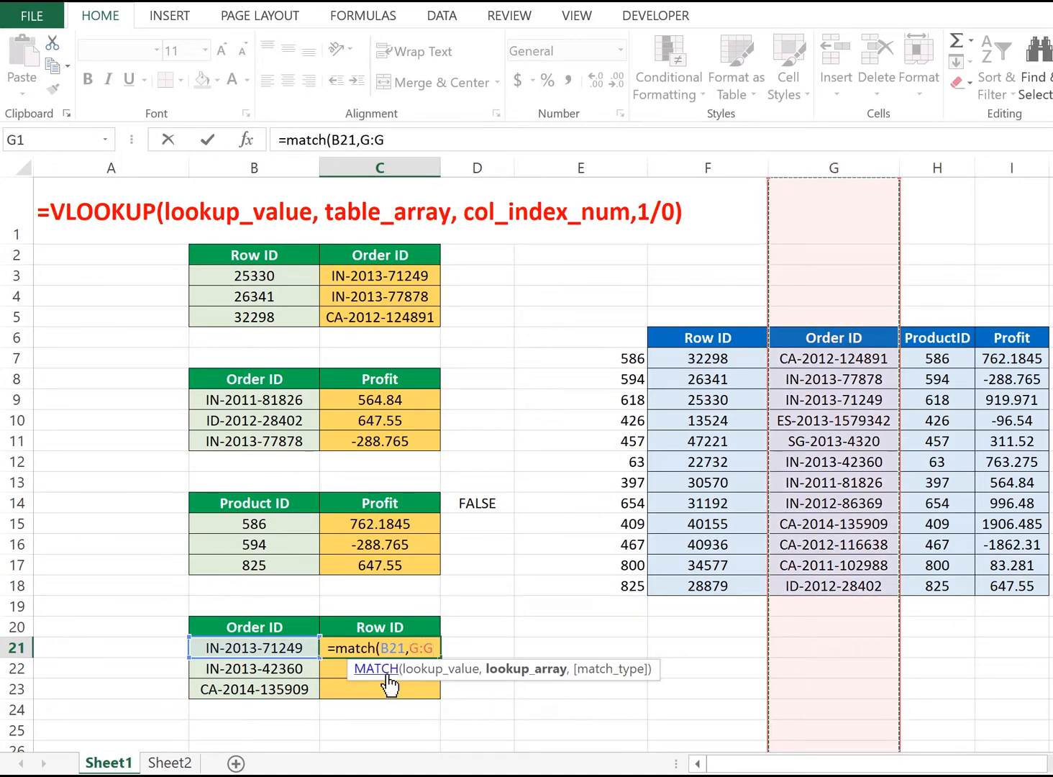
text(,))
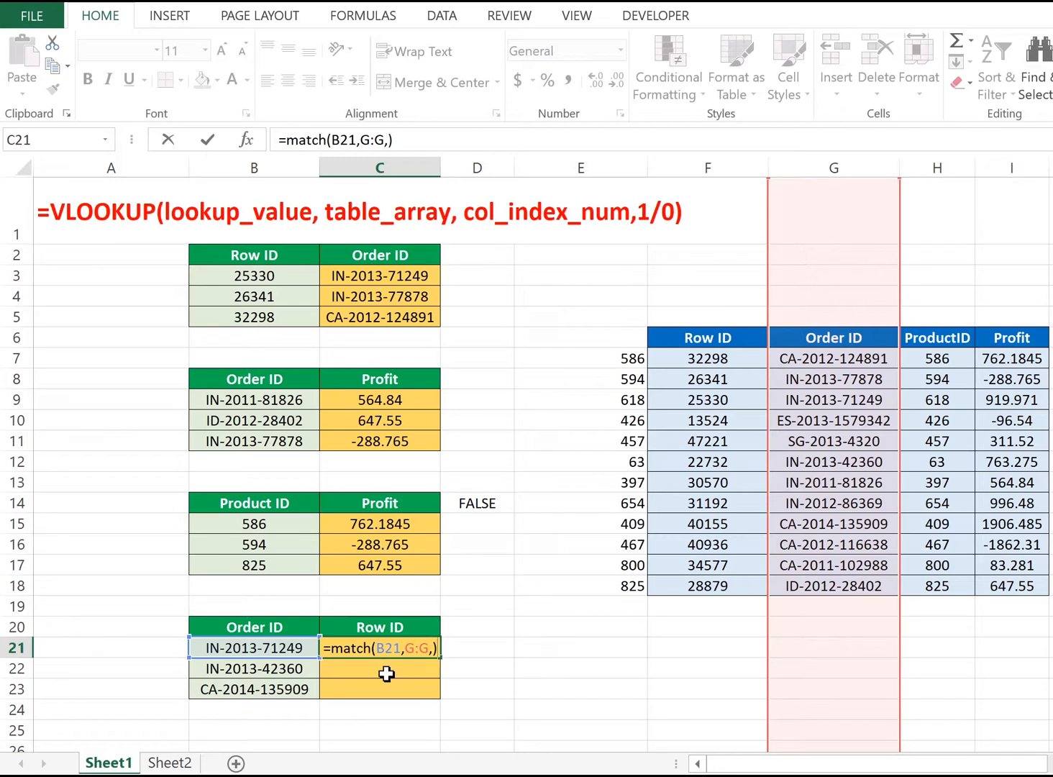
key(BackSpace)
text(0)
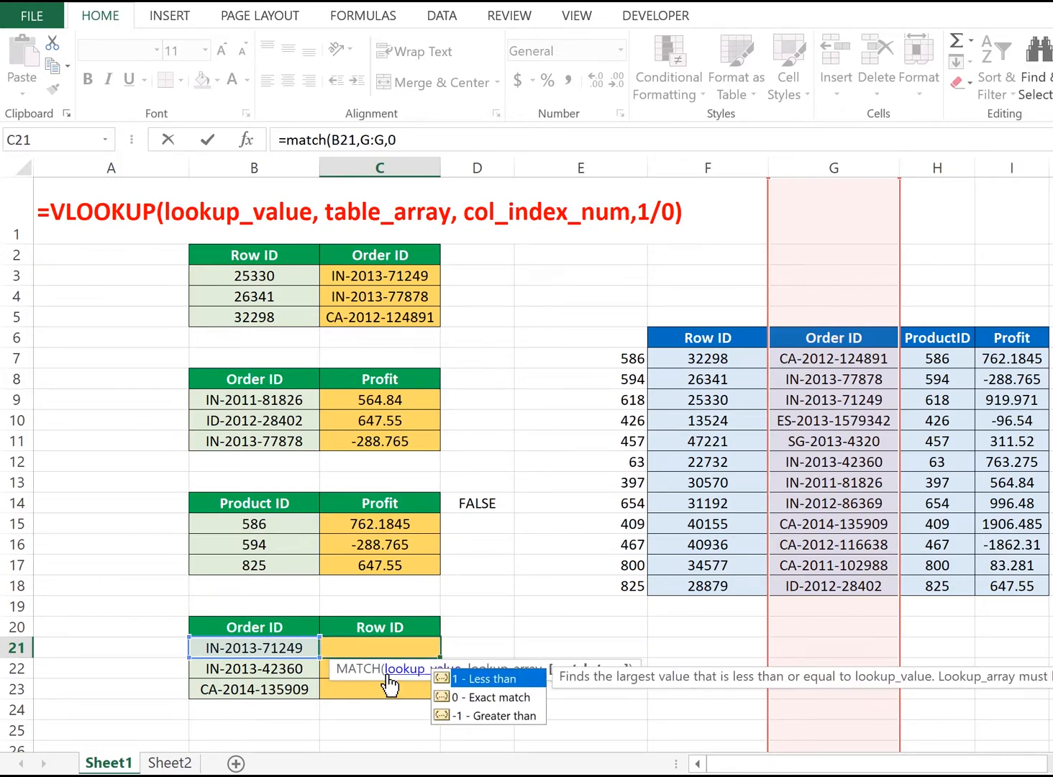
text())
key(Return)
Extend the C21 formula to =INDEX(F:F,MATCH(B21,G:G,0)) and fill it down to C23 to return the Row IDs
click(384, 651)
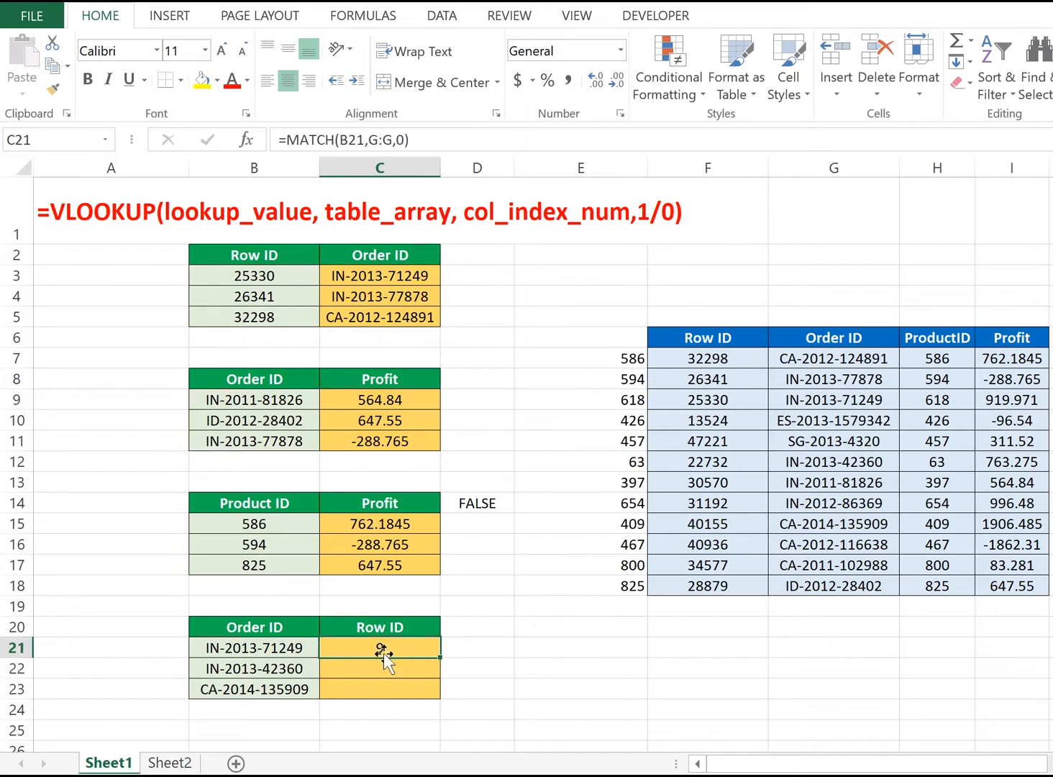
double_click(377, 647)
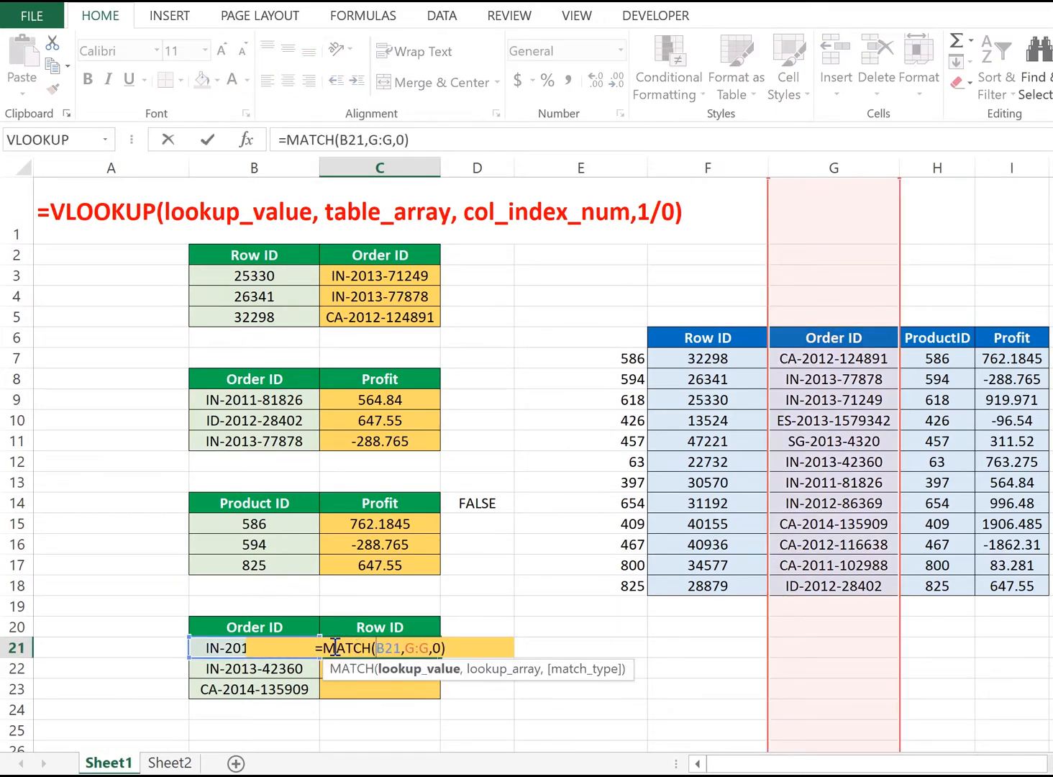
text(index)
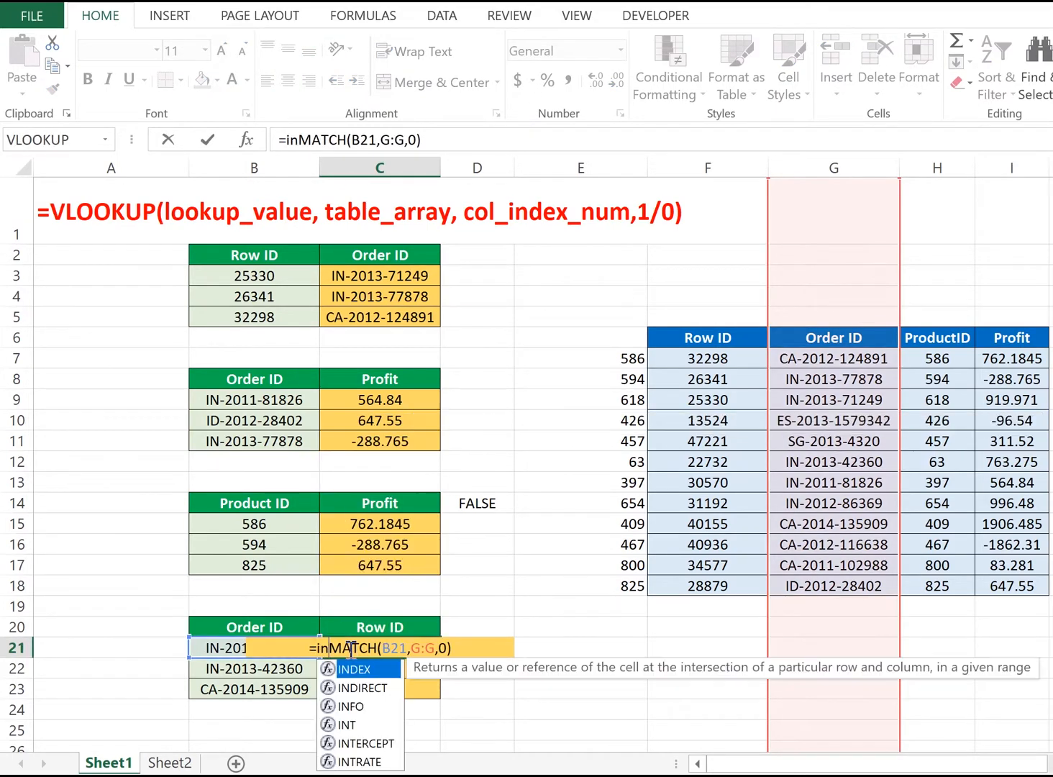
text(()
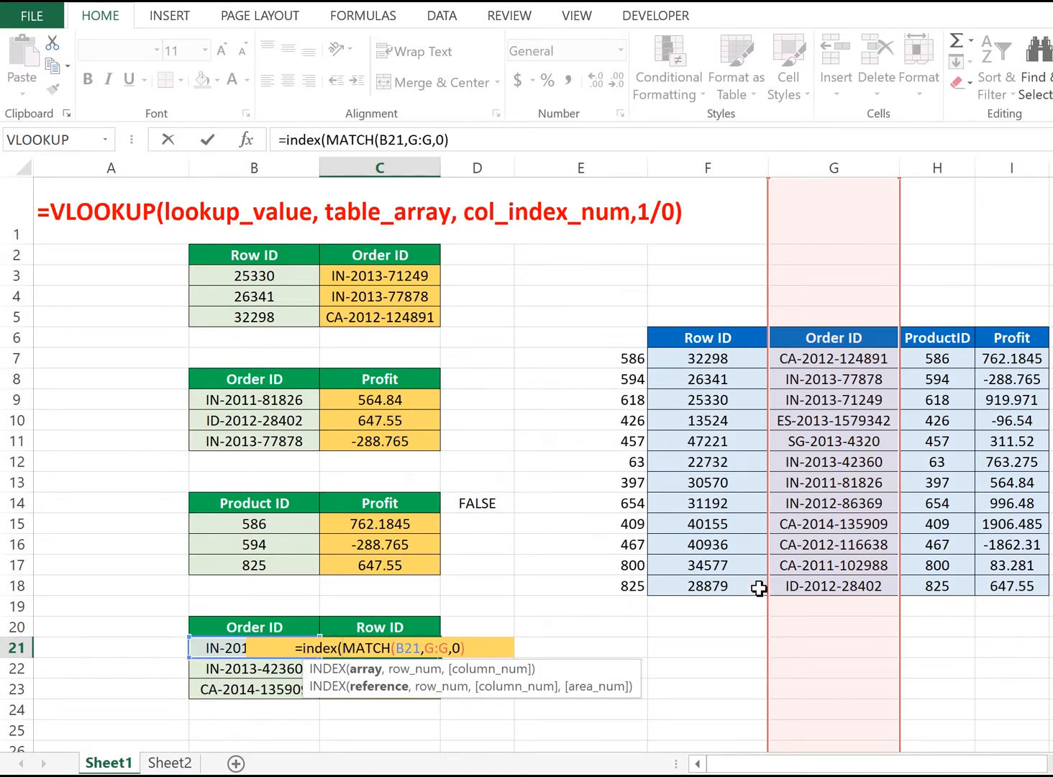
click(717, 166)
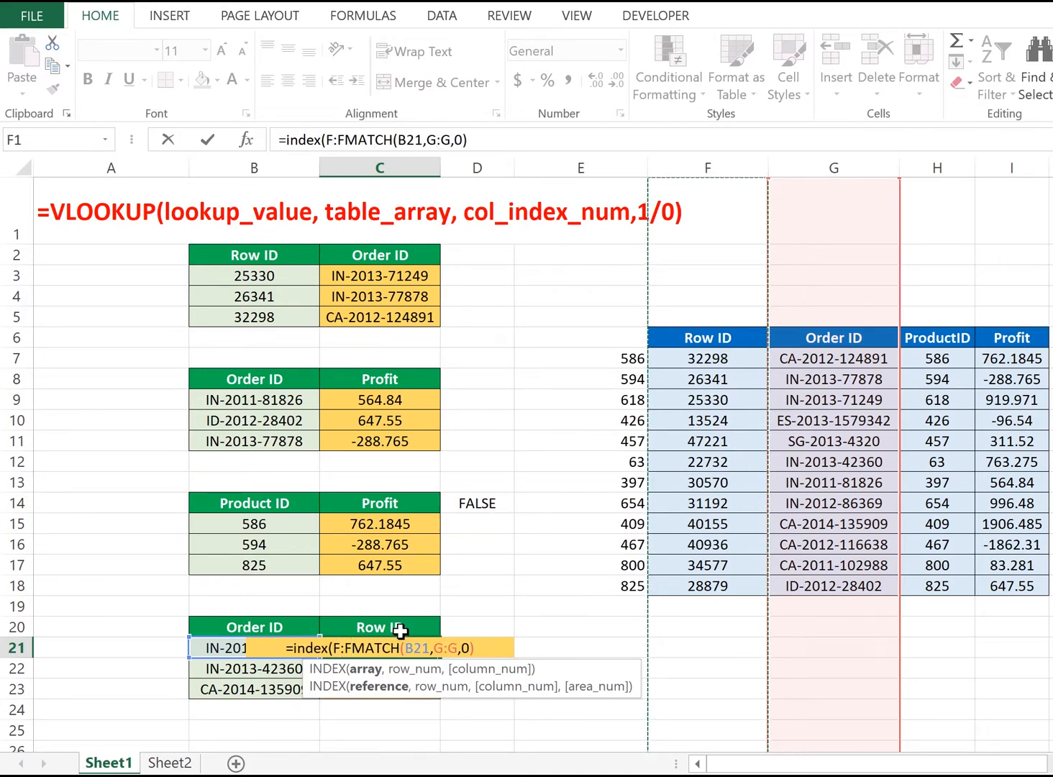
text(,)
click(489, 650)
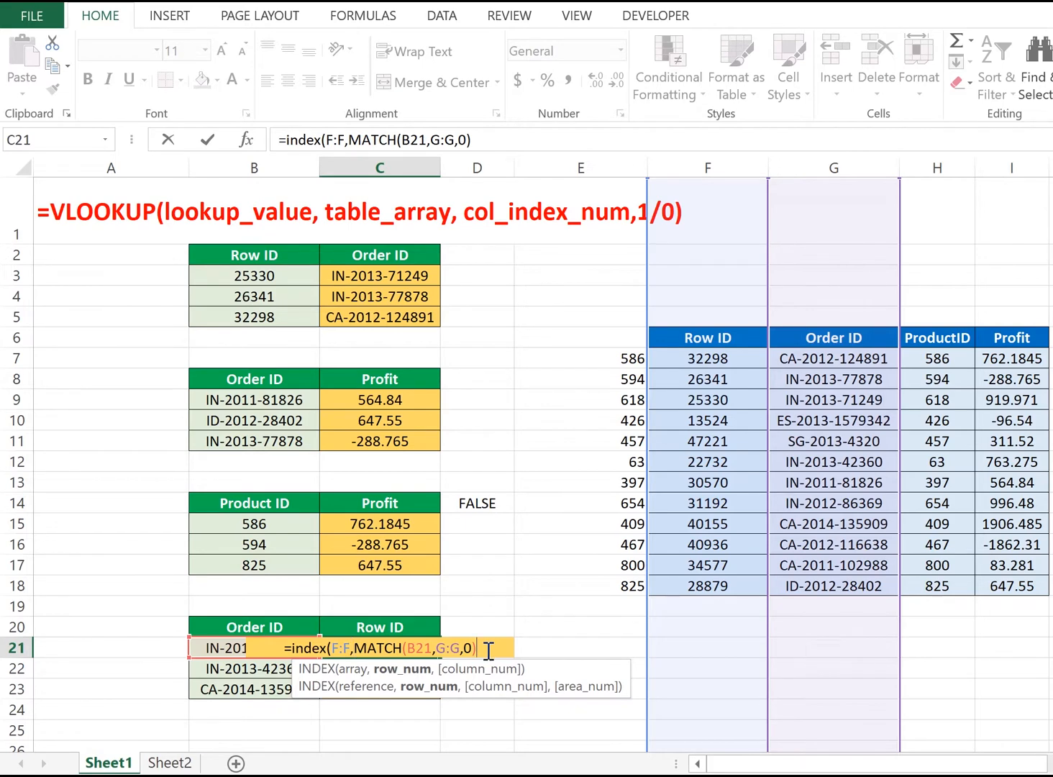
text())
key(Return)
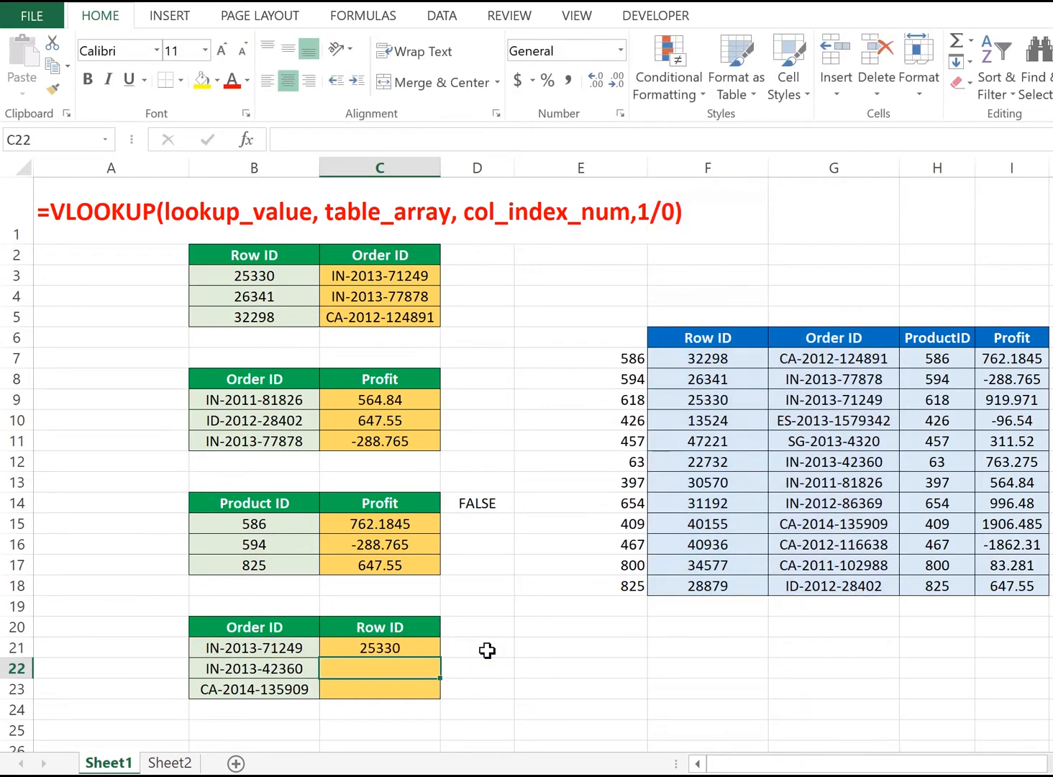
click(417, 648)
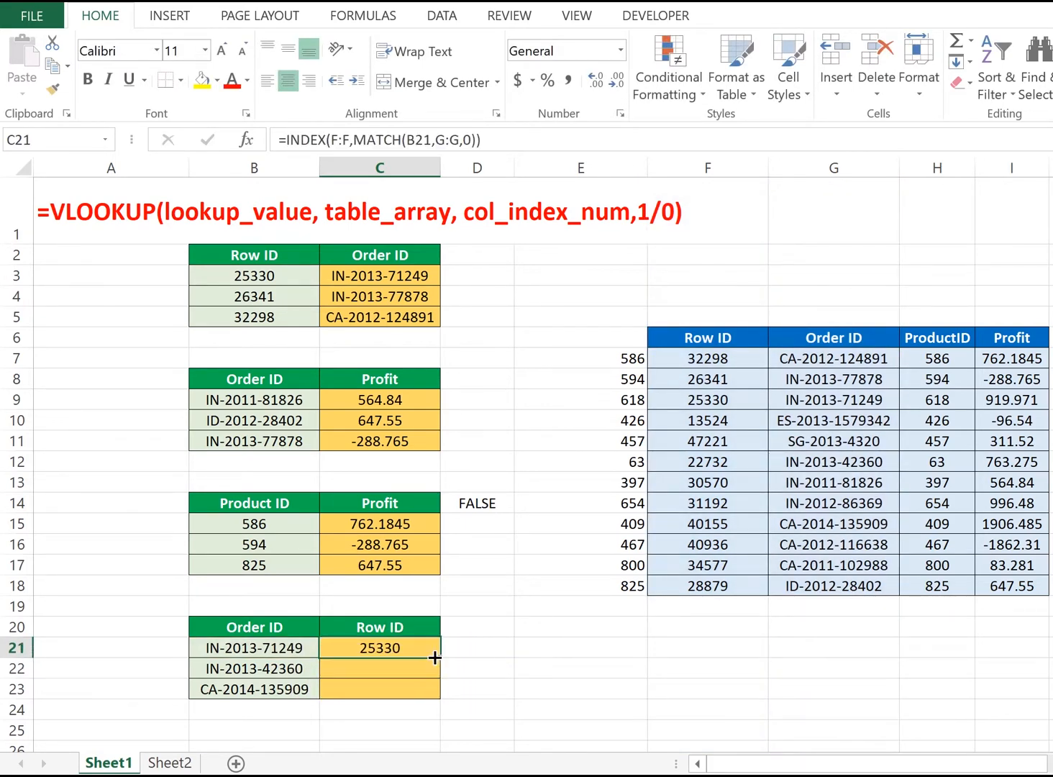
double_click(439, 659)
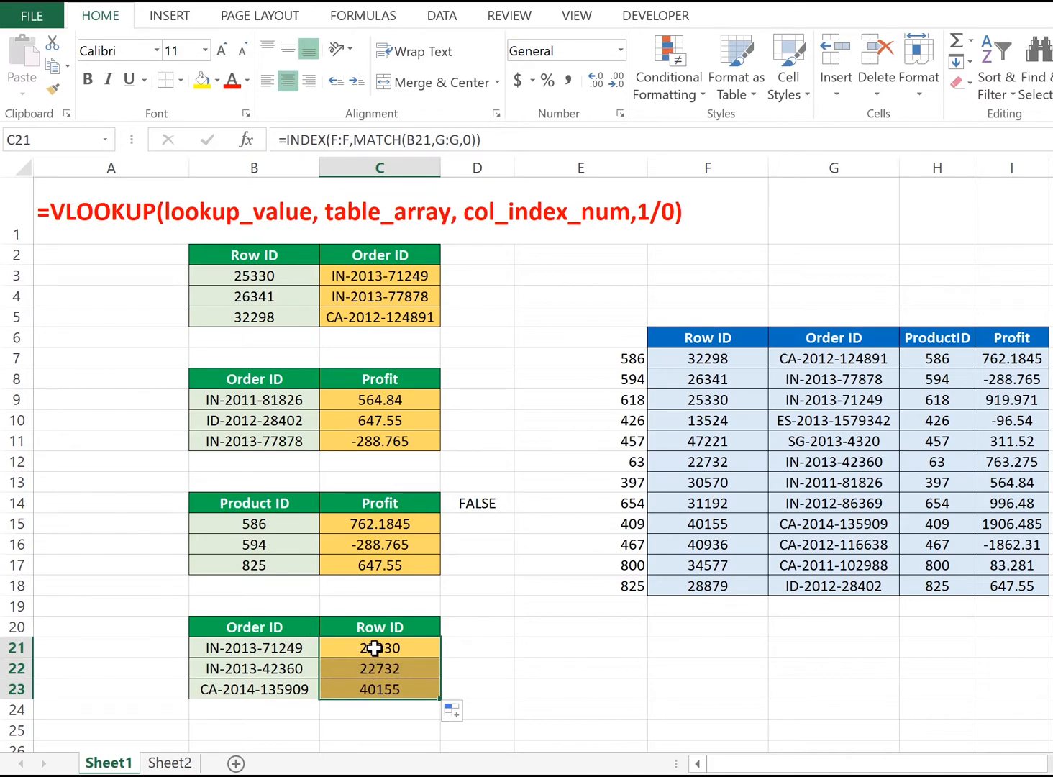